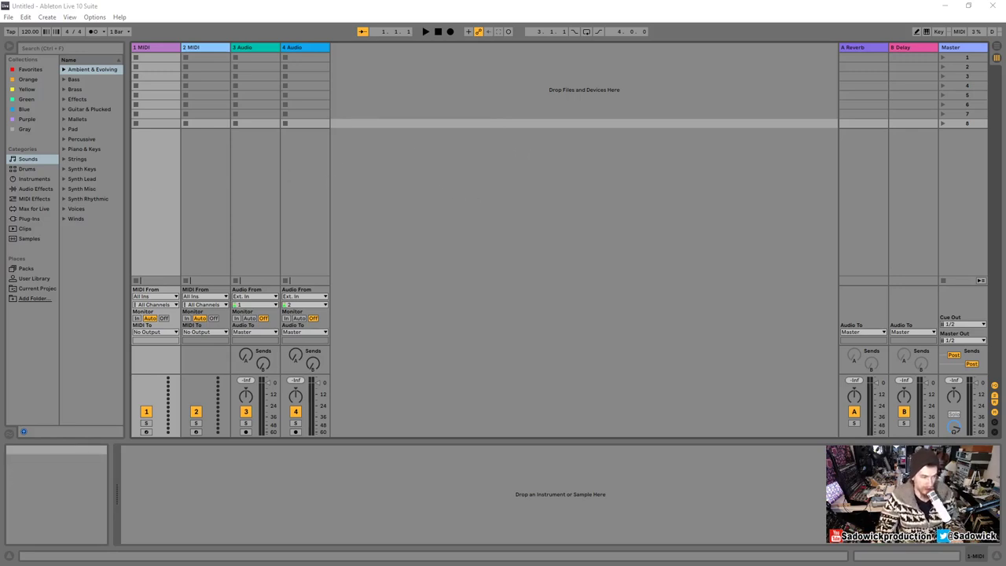
- Switch to the browser and examine the Compare Live editions page's overview and key features for Intro, Standard and Suite
{"action": "key", "text": "alt+Tab"}
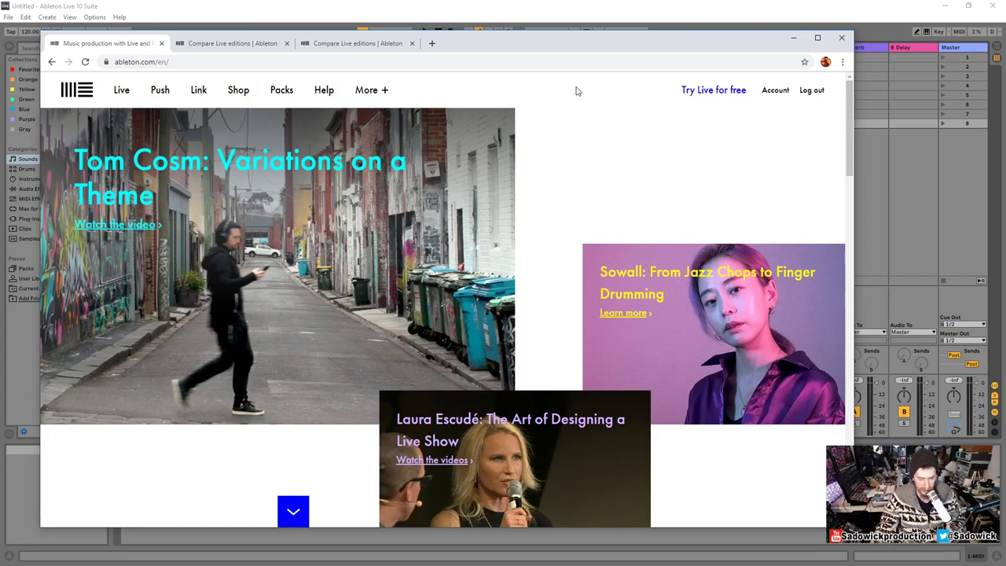
{"action": "left_click", "coordinate": [220, 46]}
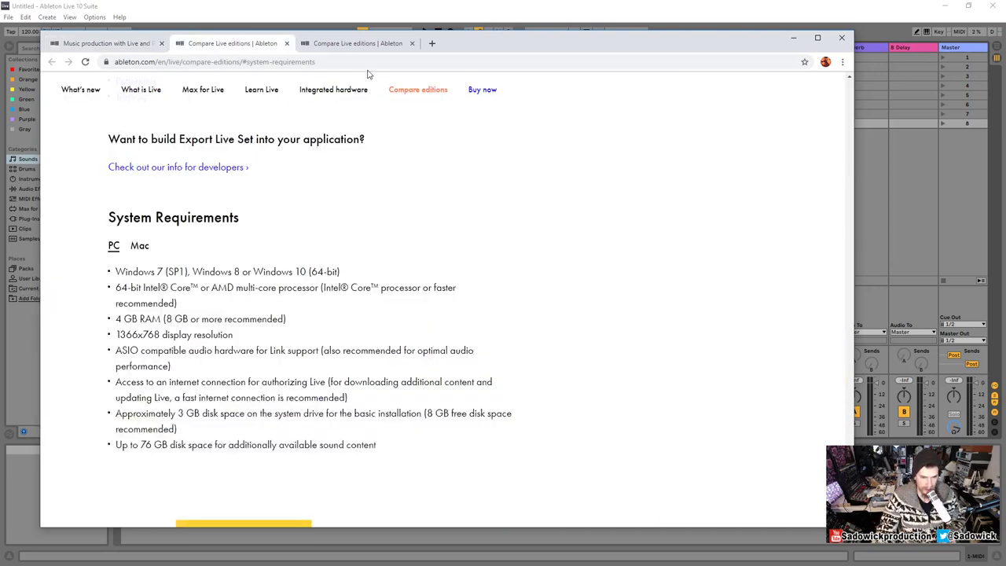
{"action": "left_click_drag", "start_coordinate": [358, 43], "coordinate": [232, 43]}
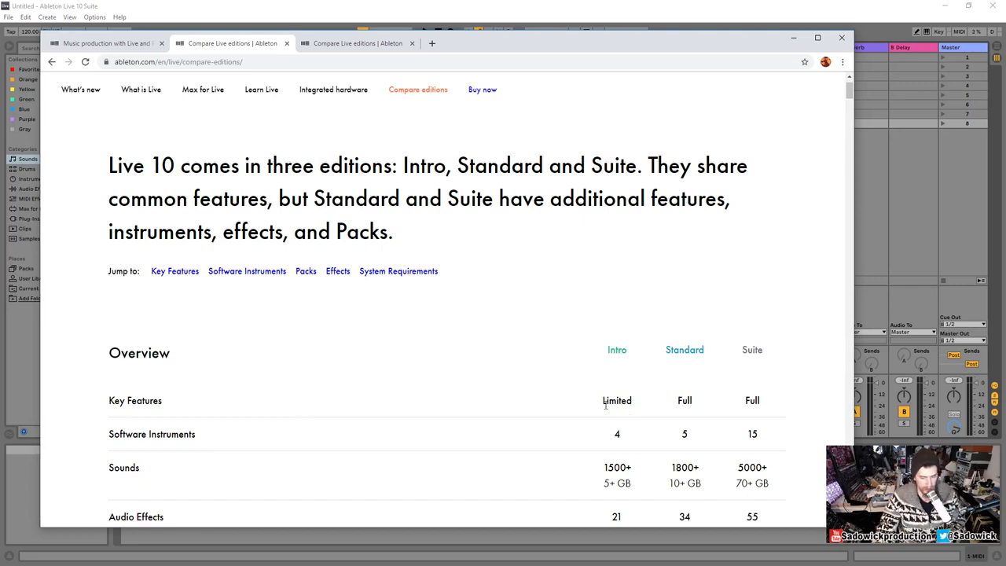
{"action": "scroll", "coordinate": [579, 375], "scroll_direction": "down", "scroll_amount": 2}
{"action": "scroll", "coordinate": [579, 374], "scroll_direction": "down", "scroll_amount": 4}
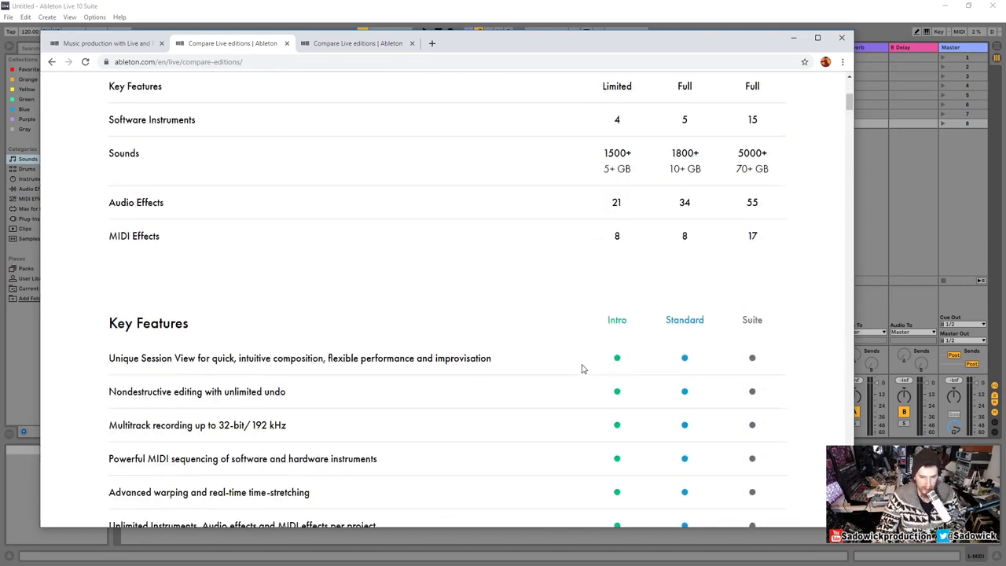
{"action": "scroll", "coordinate": [592, 362], "scroll_direction": "down", "scroll_amount": 2}
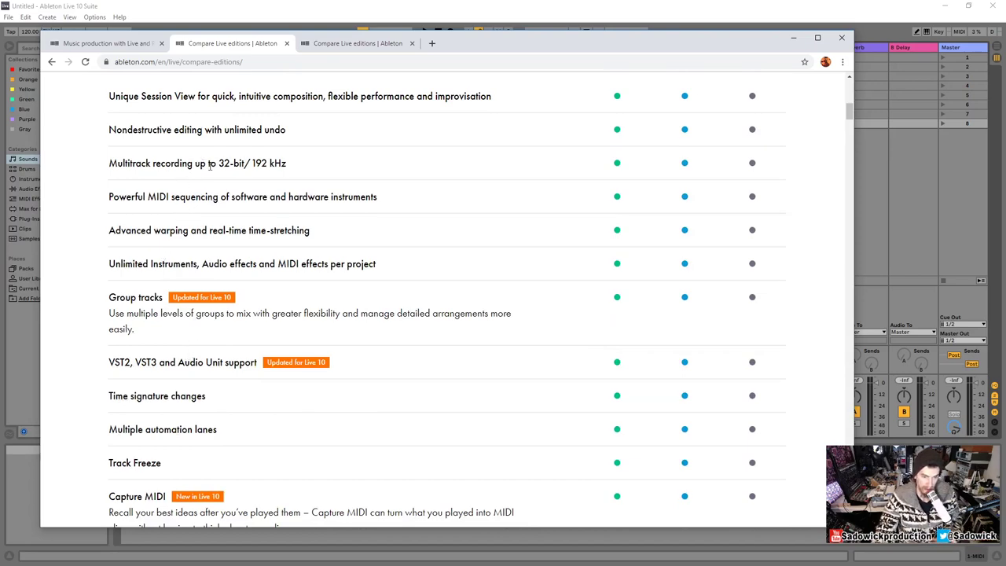
{"action": "scroll", "coordinate": [220, 176], "scroll_direction": "up", "scroll_amount": 1}
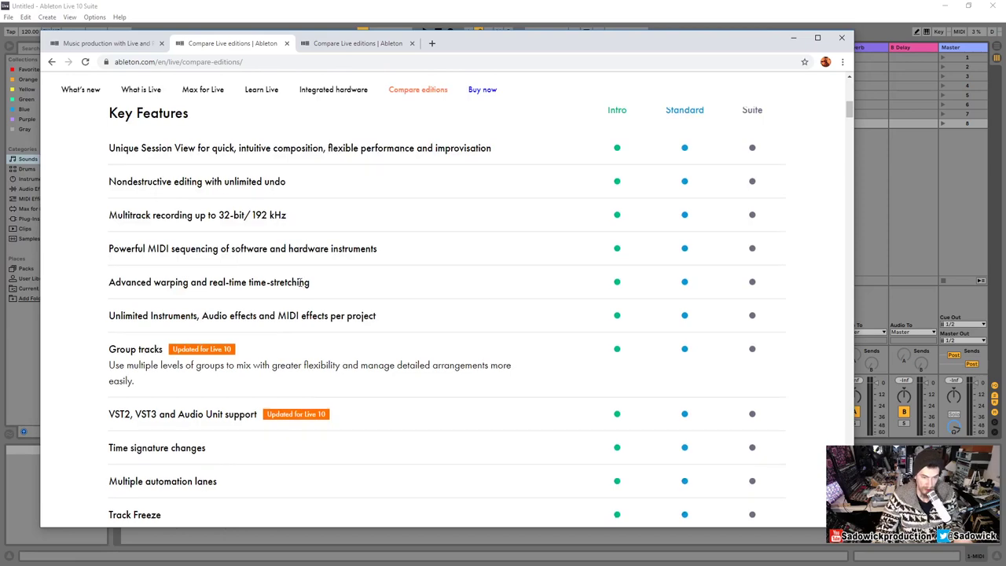
{"action": "scroll", "coordinate": [305, 288], "scroll_direction": "down", "scroll_amount": 3}
{"action": "scroll", "coordinate": [304, 288], "scroll_direction": "down", "scroll_amount": 2}
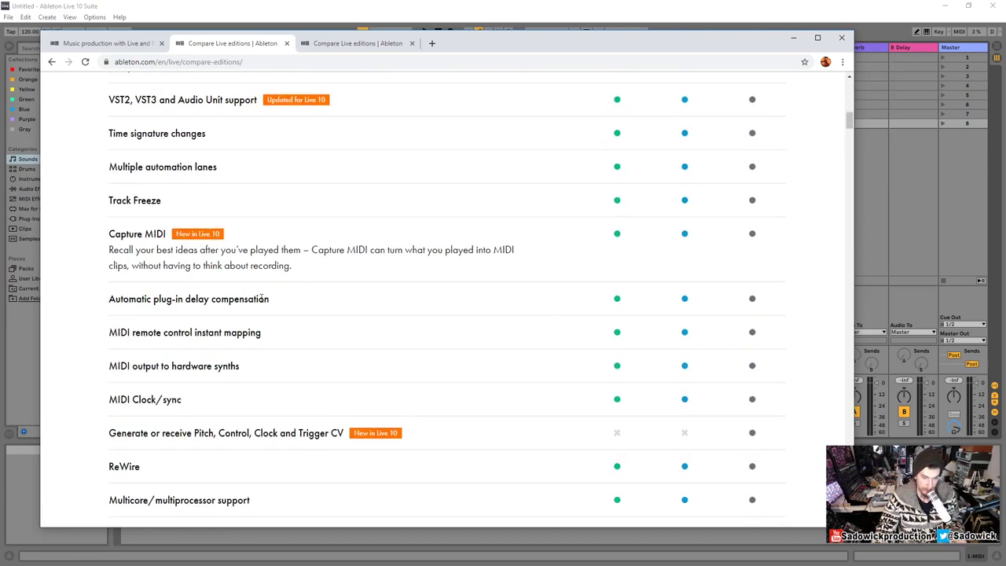
{"action": "scroll", "coordinate": [408, 342], "scroll_direction": "down", "scroll_amount": 5}
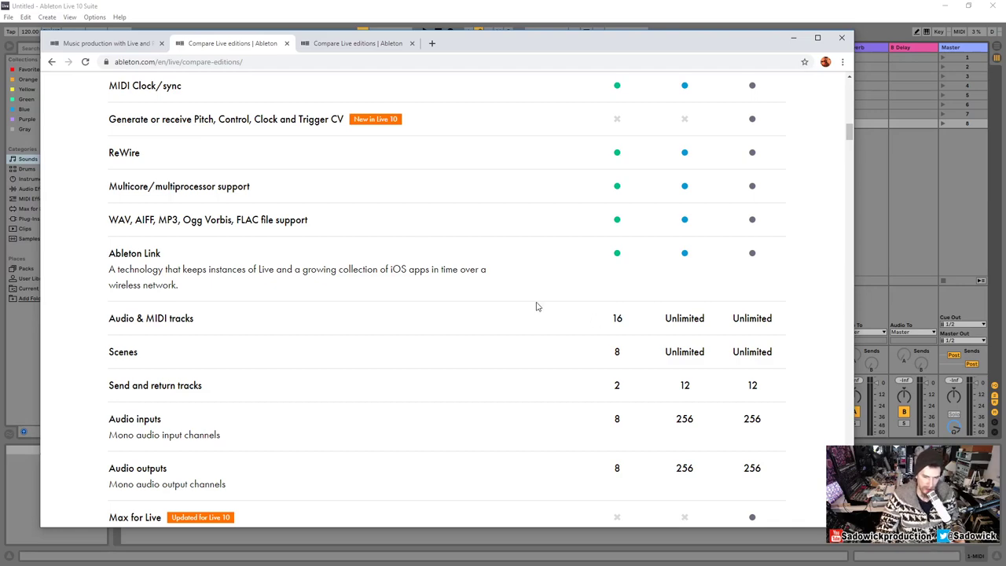
{"action": "scroll", "coordinate": [537, 307], "scroll_direction": "up", "scroll_amount": 5}
{"action": "scroll", "coordinate": [537, 306], "scroll_direction": "up", "scroll_amount": 10}
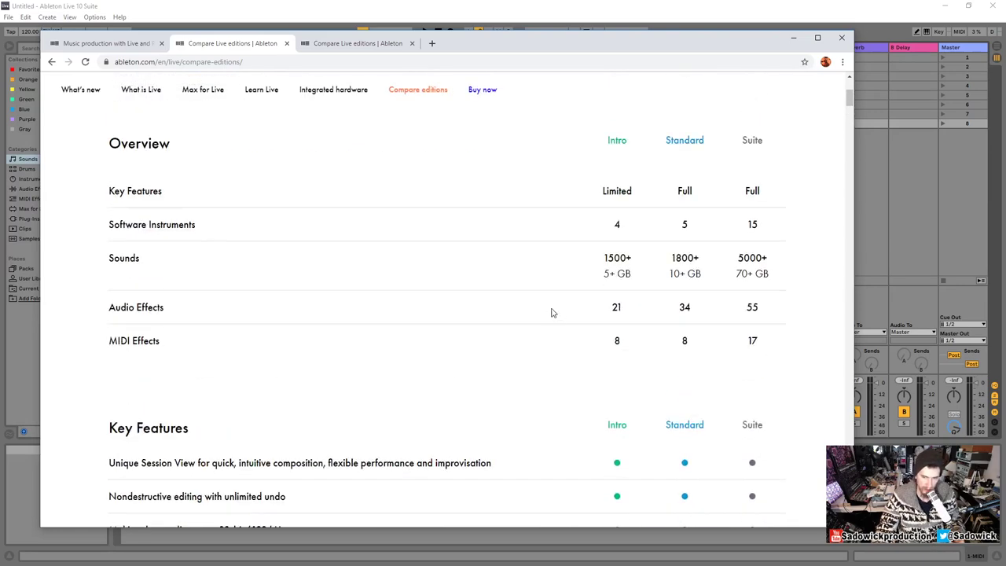
{"action": "scroll", "coordinate": [550, 312], "scroll_direction": "up", "scroll_amount": 1}
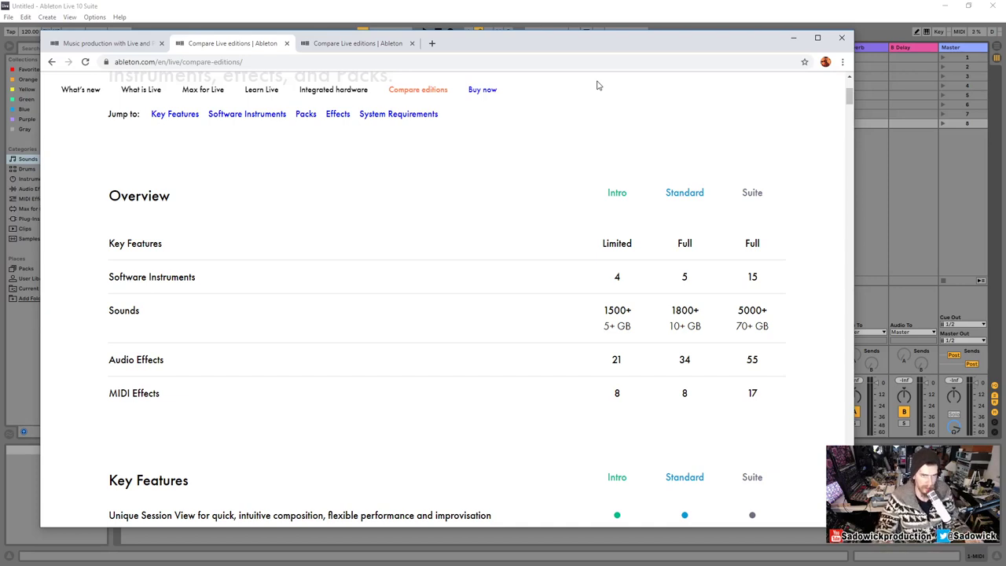
- Read Live's system requirements for PC, including the 64-bit Windows requirement, and view those for Mac
{"action": "left_click", "coordinate": [363, 44]}
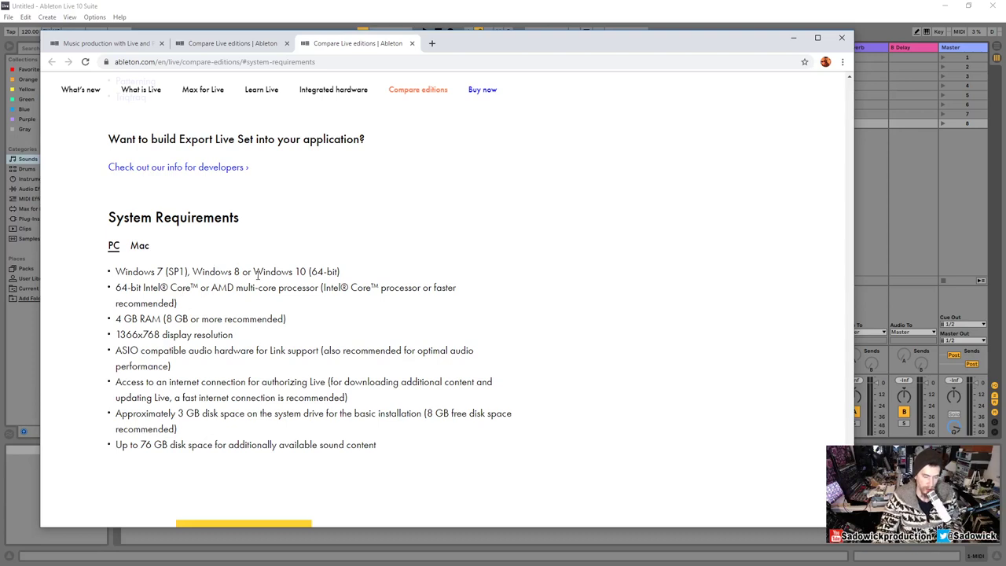
{"action": "left_click_drag", "start_coordinate": [312, 271], "coordinate": [342, 274]}
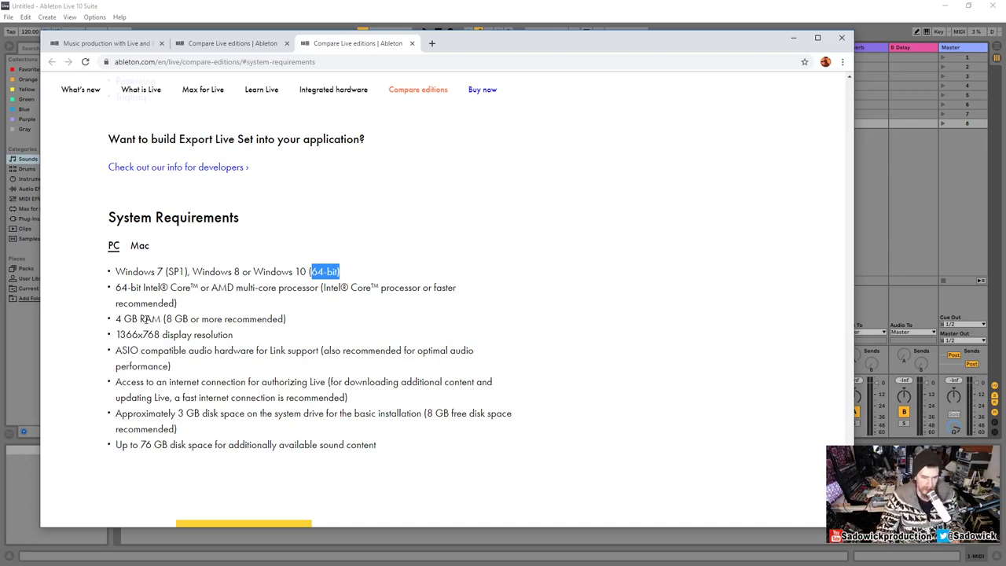
{"action": "left_click", "coordinate": [144, 249]}
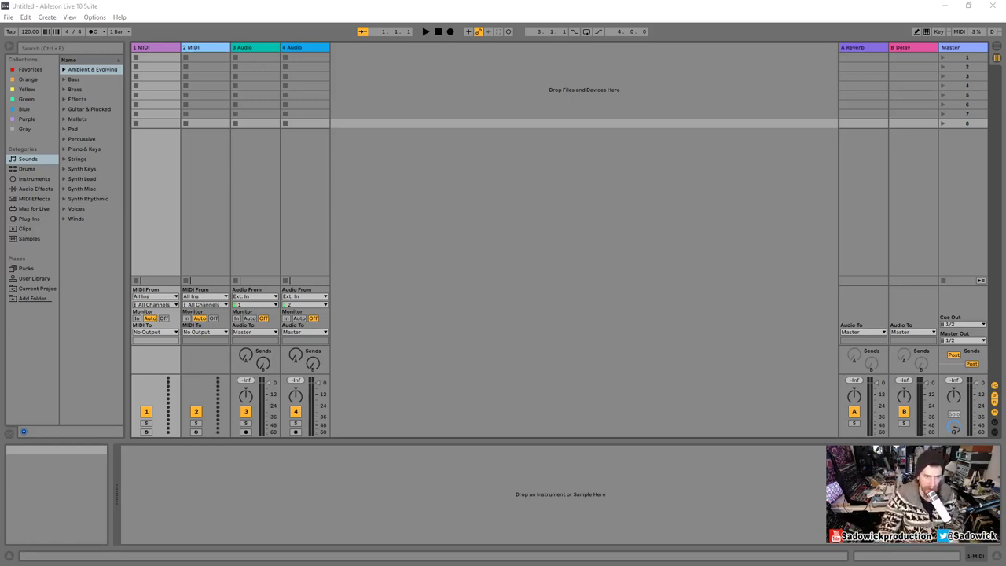
- Switch to Ableton Live and create a new Live Set
{"action": "left_click", "coordinate": [8, 18]}
{"action": "left_click", "coordinate": [8, 17]}
{"action": "left_click", "coordinate": [8, 17]}
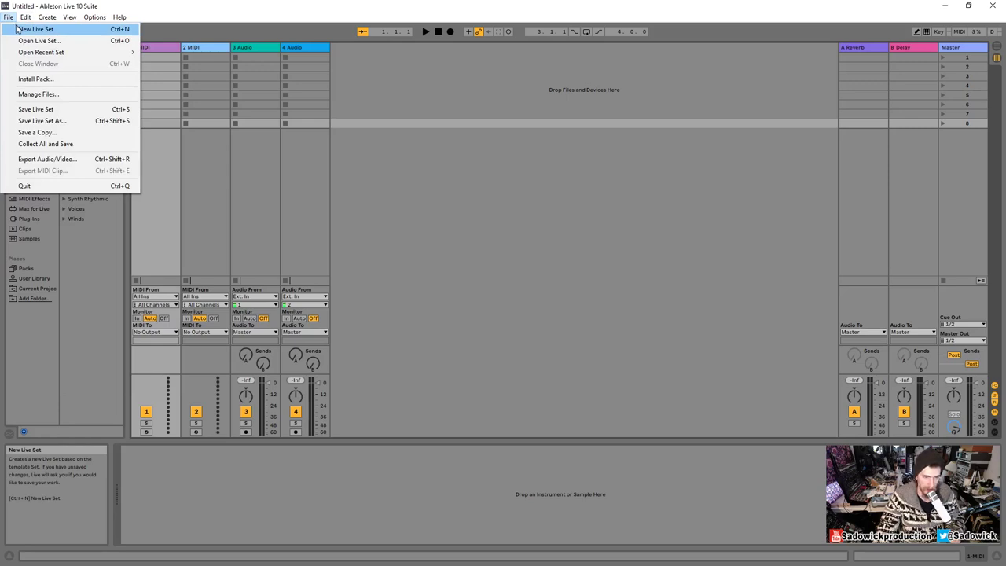
{"action": "left_click", "coordinate": [17, 29]}
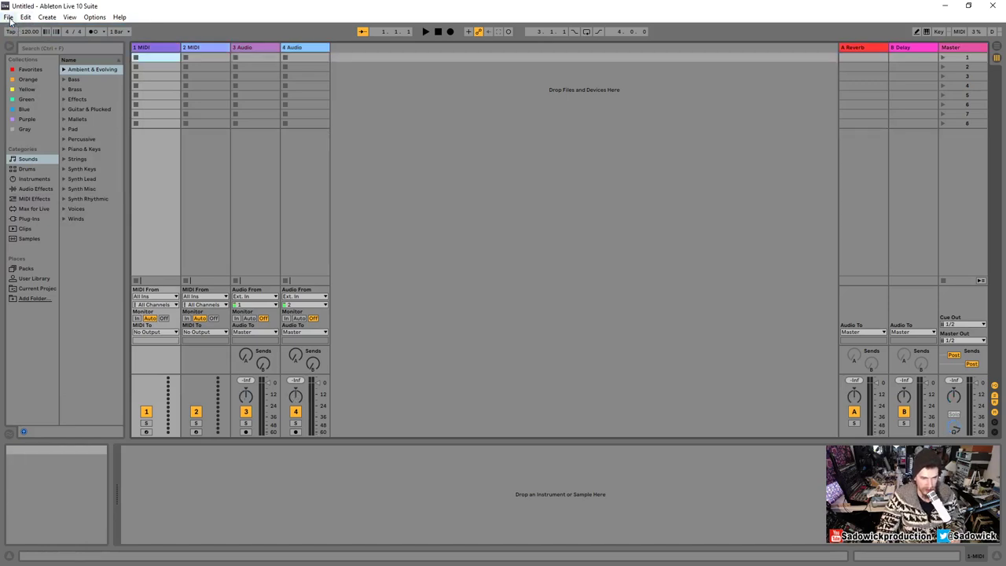
{"action": "left_click", "coordinate": [8, 18]}
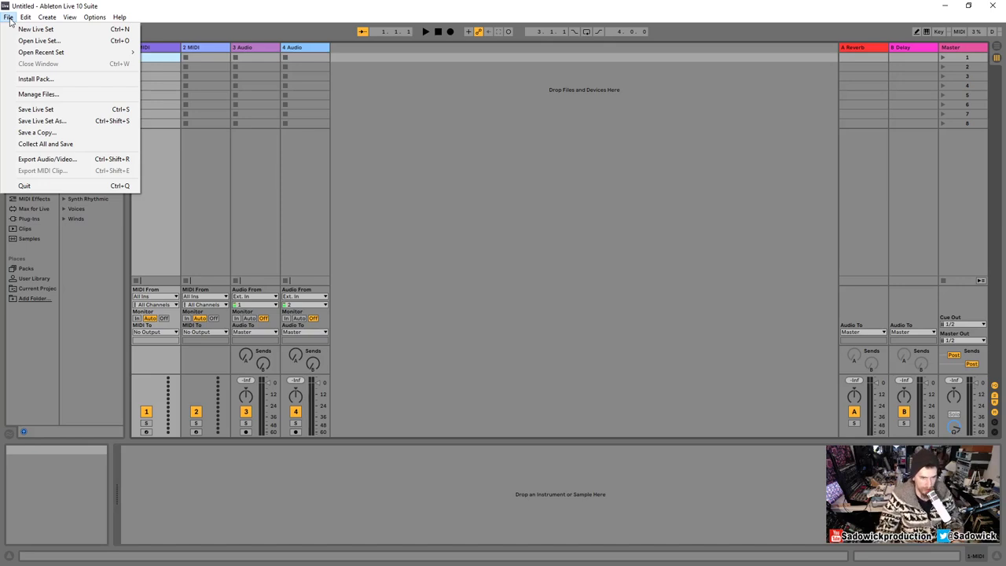
{"action": "left_click", "coordinate": [9, 17]}
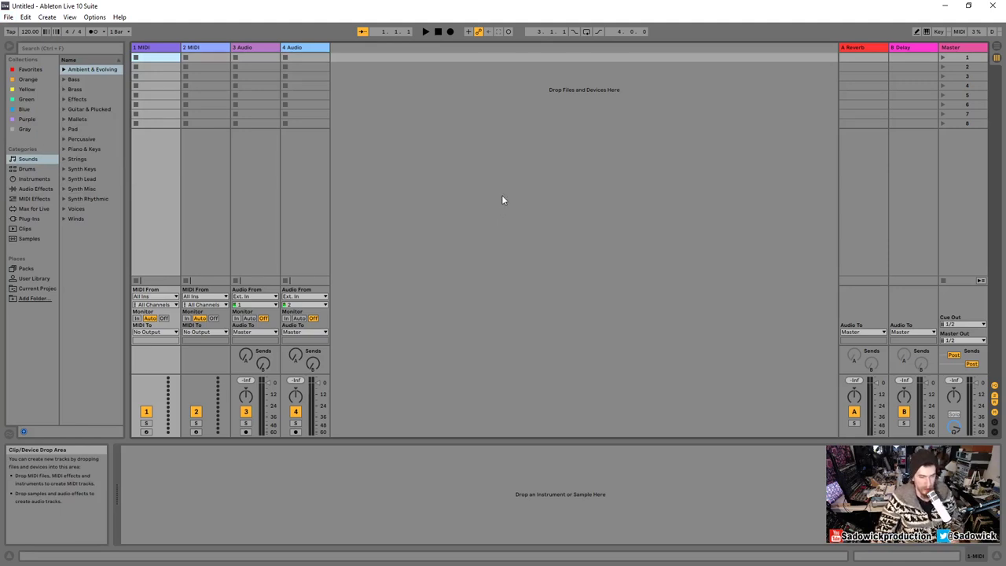
- Open the Preferences, look through the Link/MIDI and File/Folder pages, and bring up the Audio settings
{"action": "left_click", "coordinate": [95, 17]}
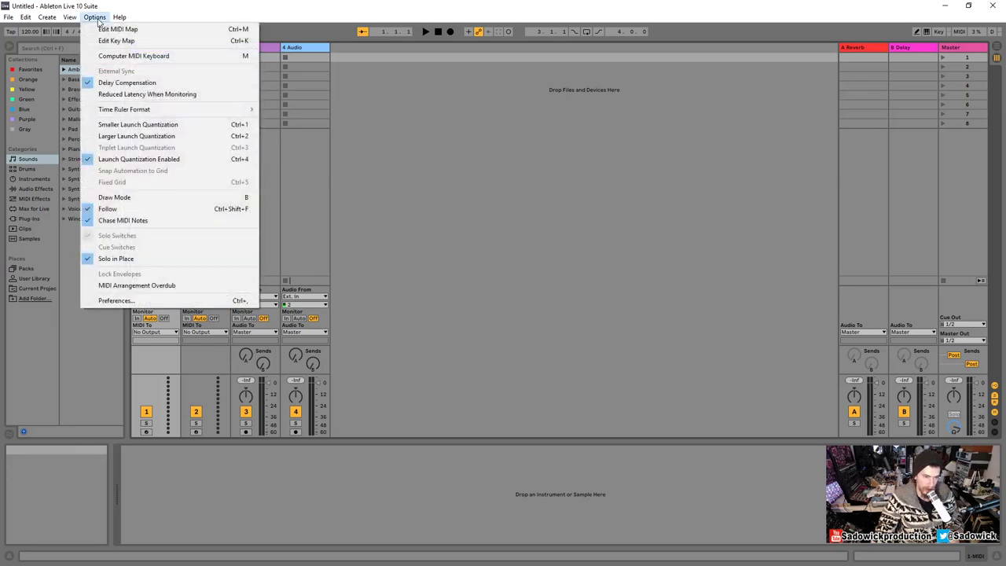
{"action": "left_click", "coordinate": [114, 300]}
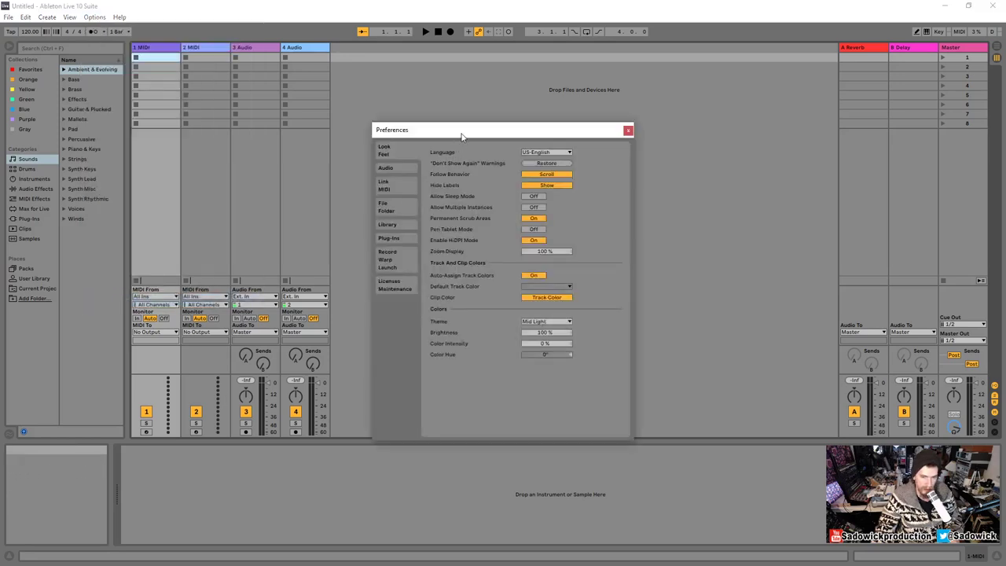
{"action": "left_click_drag", "start_coordinate": [468, 135], "coordinate": [427, 123]}
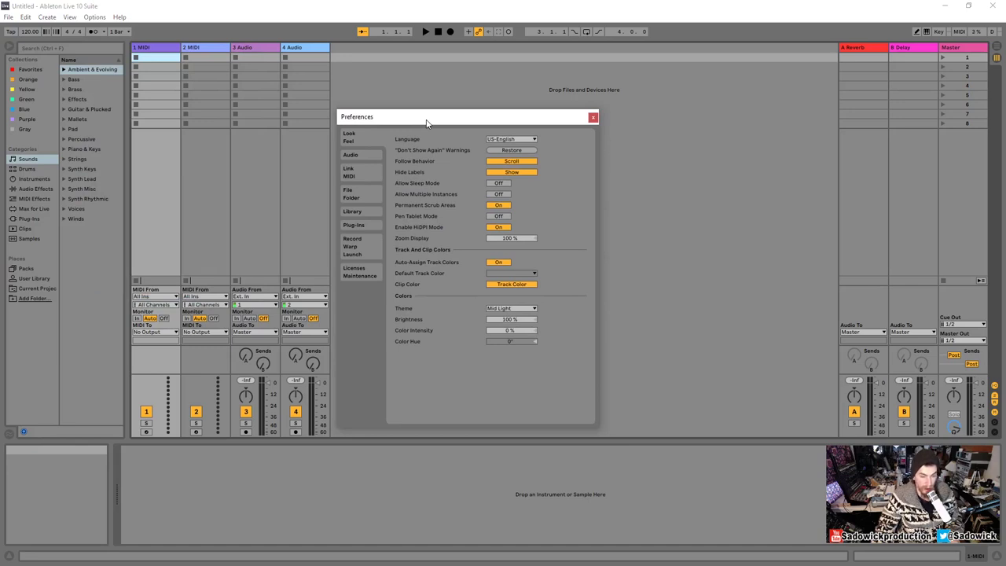
{"action": "left_click", "coordinate": [365, 155]}
{"action": "left_click", "coordinate": [367, 173]}
{"action": "left_click", "coordinate": [369, 193]}
{"action": "left_click", "coordinate": [368, 173]}
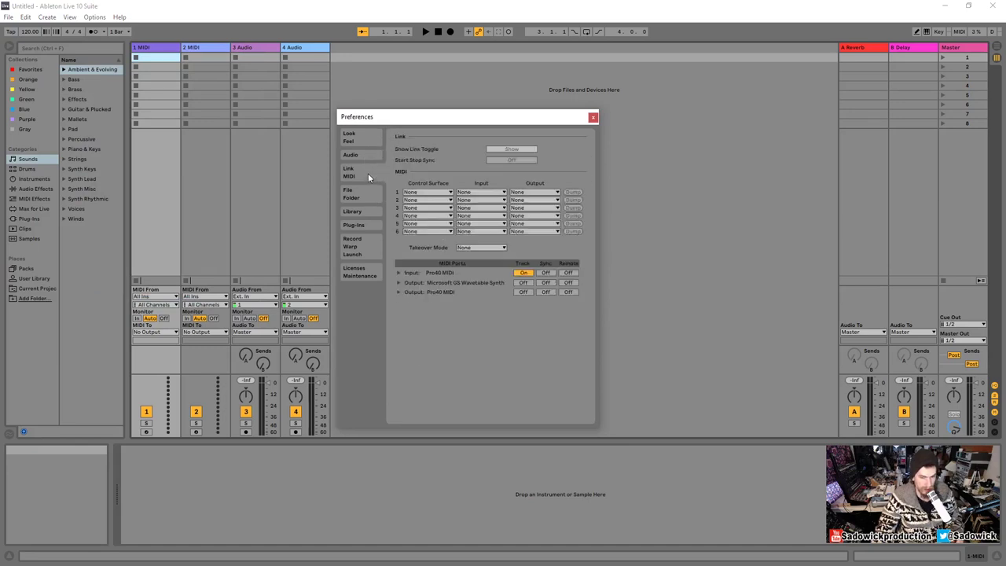
{"action": "left_click", "coordinate": [367, 154]}
{"action": "left_click", "coordinate": [366, 142]}
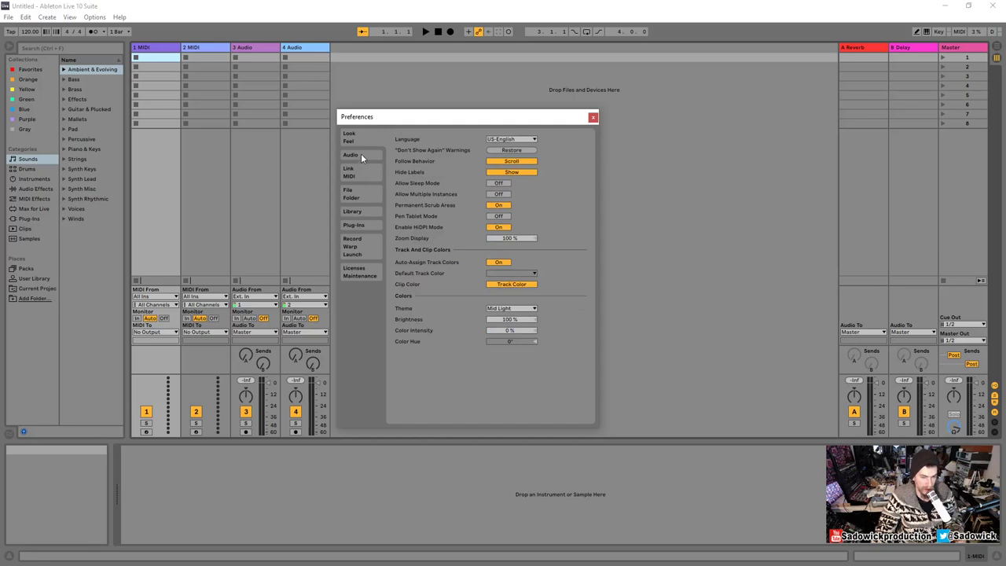
{"action": "left_click", "coordinate": [362, 157]}
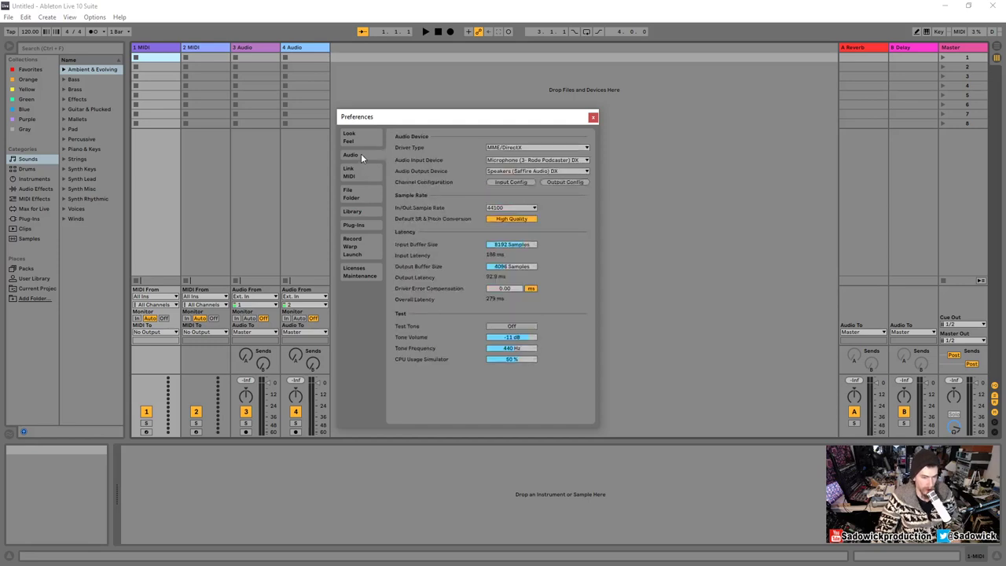
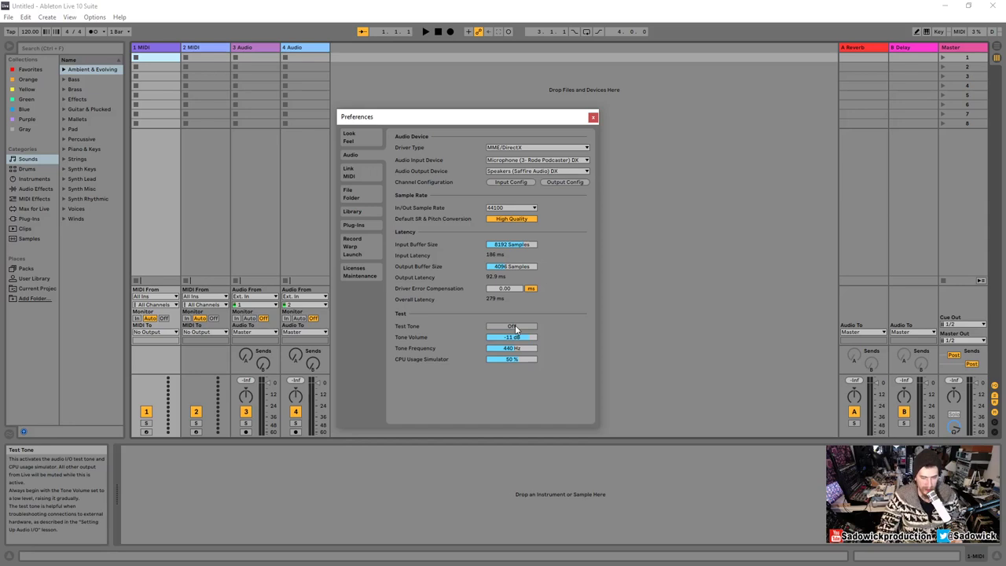
- Set the test tone's volume to -36 dB, switching the tone on and off briefly before and after the change
{"action": "left_click", "coordinate": [515, 325]}
{"action": "left_click", "coordinate": [515, 325]}
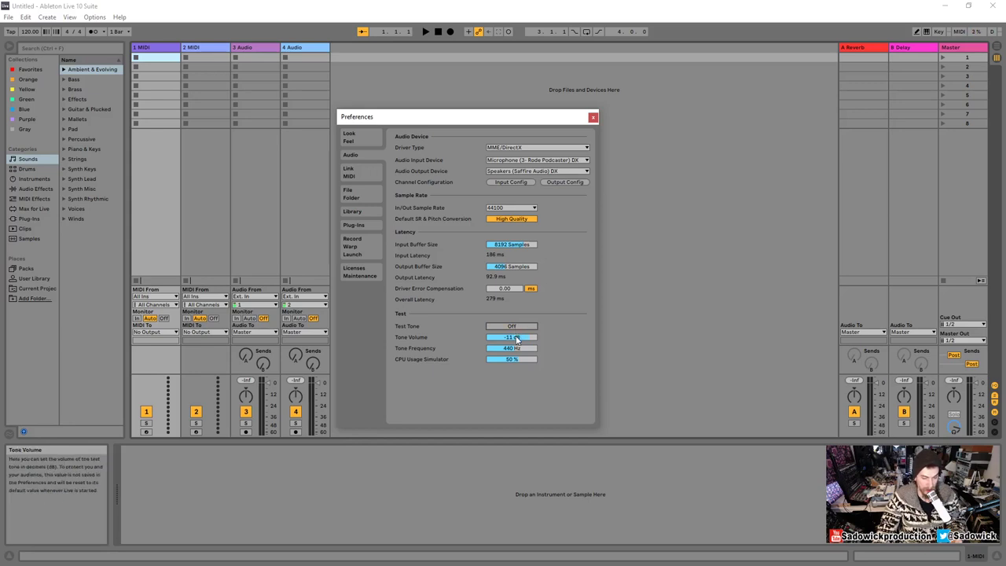
{"action": "left_click_drag", "start_coordinate": [516, 336], "coordinate": [515, 344]}
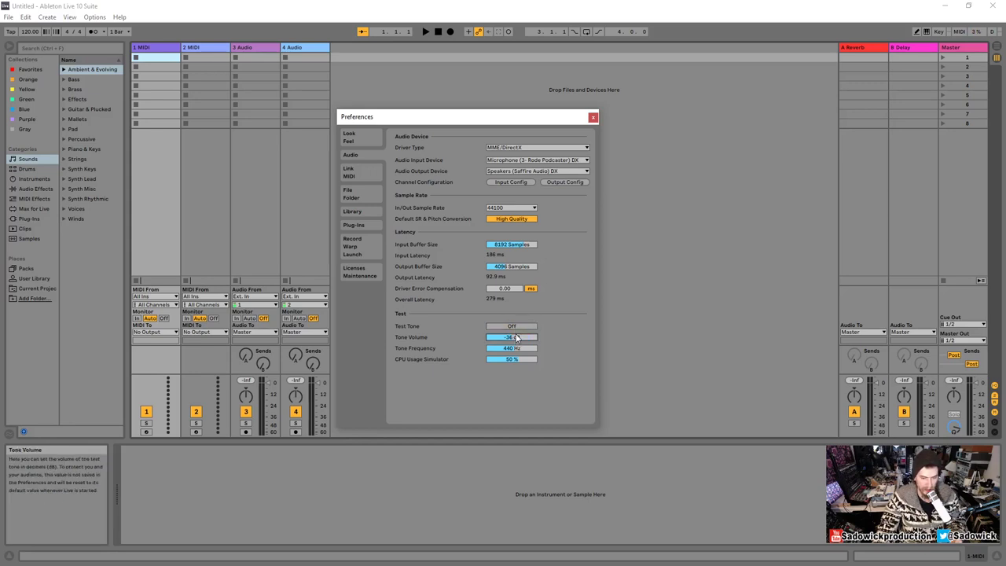
{"action": "left_click", "coordinate": [513, 326]}
{"action": "left_click", "coordinate": [513, 326]}
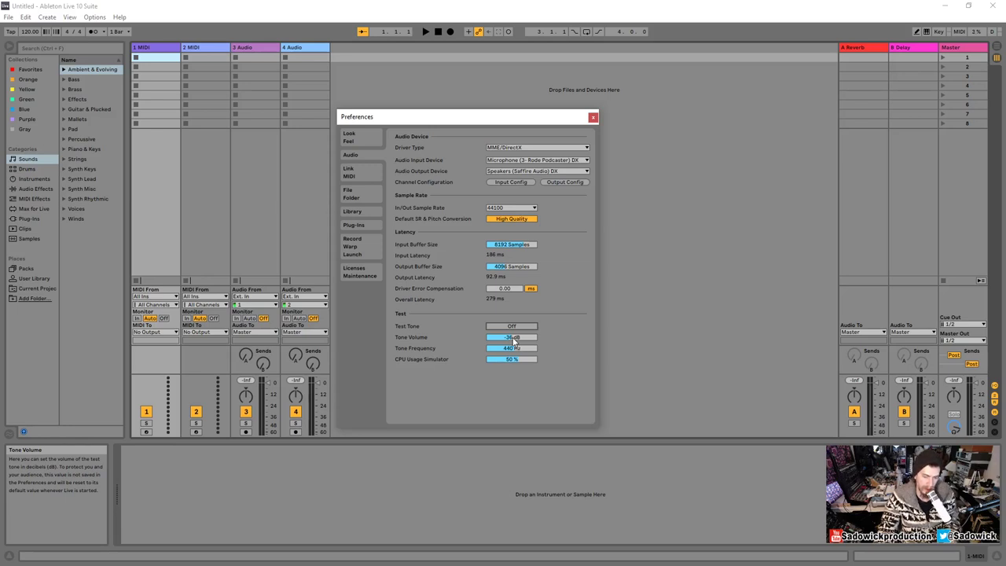
- Try test tone volumes between -13 dB and -70 dB, return to -36 dB, and switch the tone on and off briefly
{"action": "left_click", "coordinate": [513, 338]}
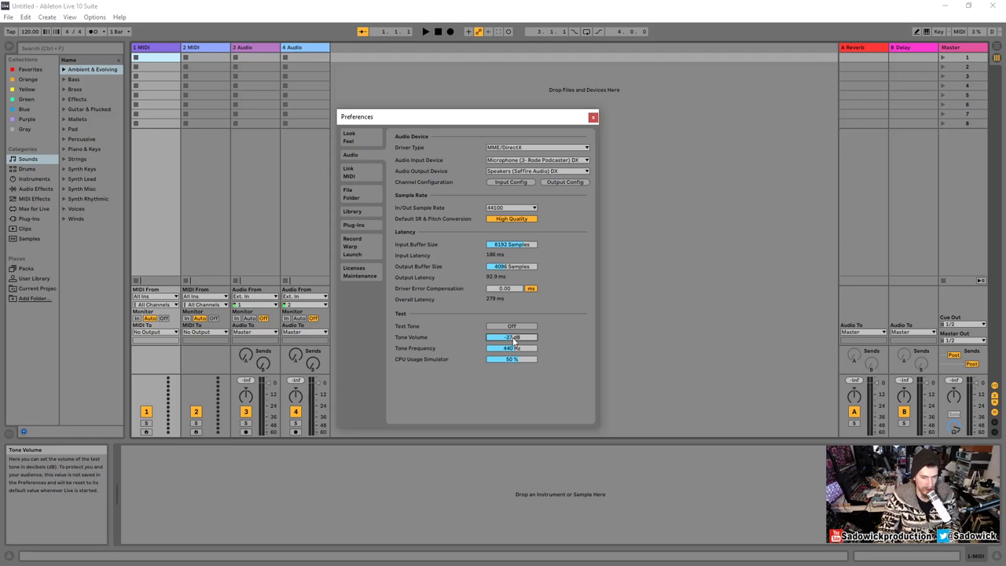
{"action": "left_click", "coordinate": [515, 340]}
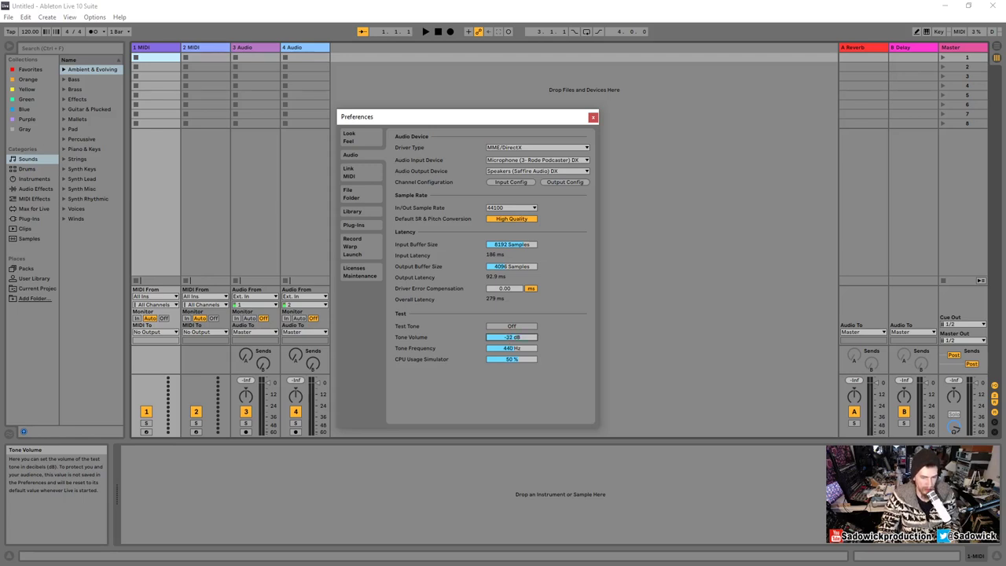
{"action": "left_click", "coordinate": [510, 339]}
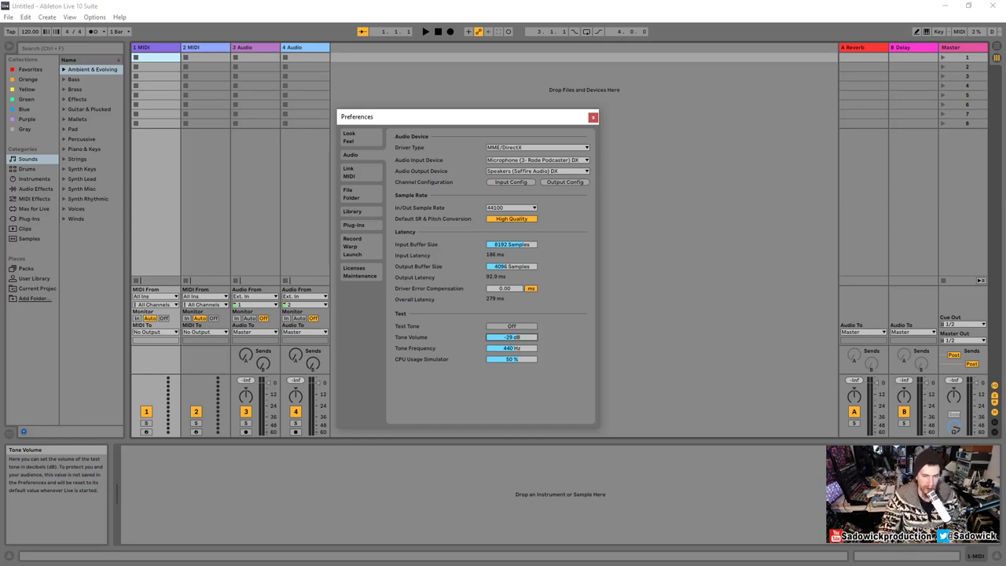
{"action": "mouse_move", "coordinate": [511, 336]}
{"action": "left_mouse_down"}
{"action": "mouse_move", "coordinate": [511, 314]}
{"action": "mouse_move", "coordinate": [511, 323]}
{"action": "left_mouse_up"}
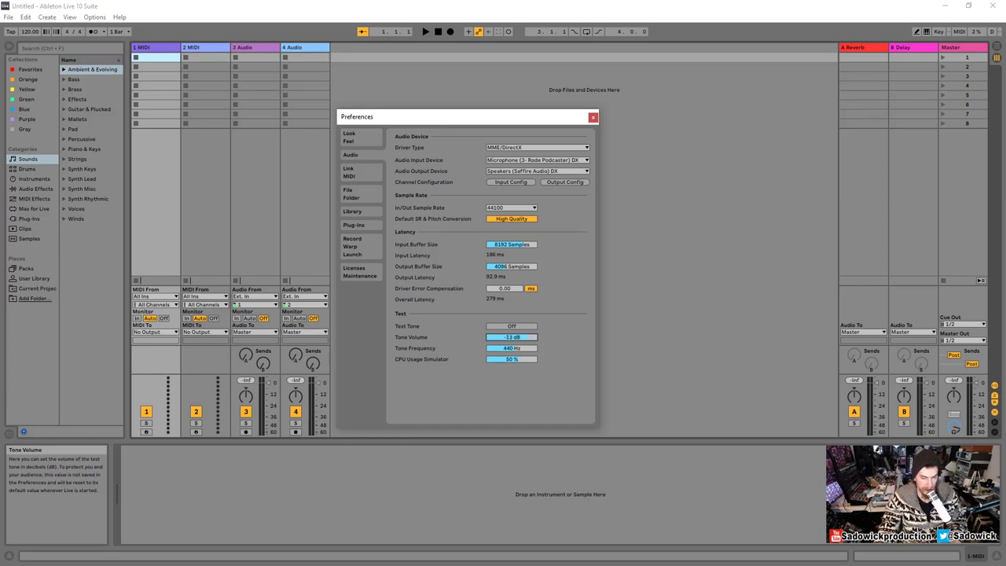
{"action": "mouse_move", "coordinate": [510, 337]}
{"action": "left_mouse_down"}
{"action": "mouse_move", "coordinate": [510, 325]}
{"action": "mouse_move", "coordinate": [510, 343]}
{"action": "left_mouse_up"}
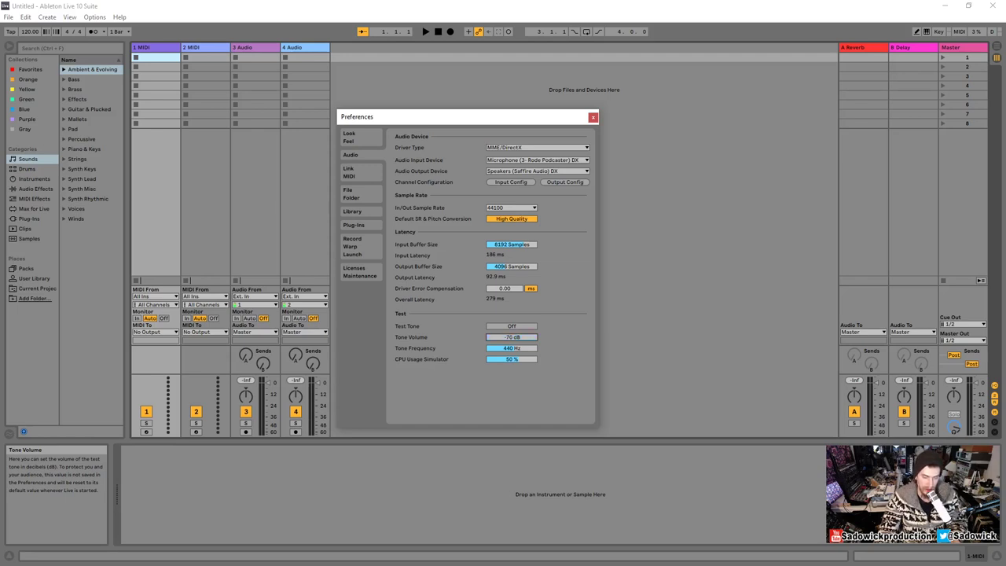
{"action": "left_click_drag", "start_coordinate": [511, 336], "coordinate": [511, 339]}
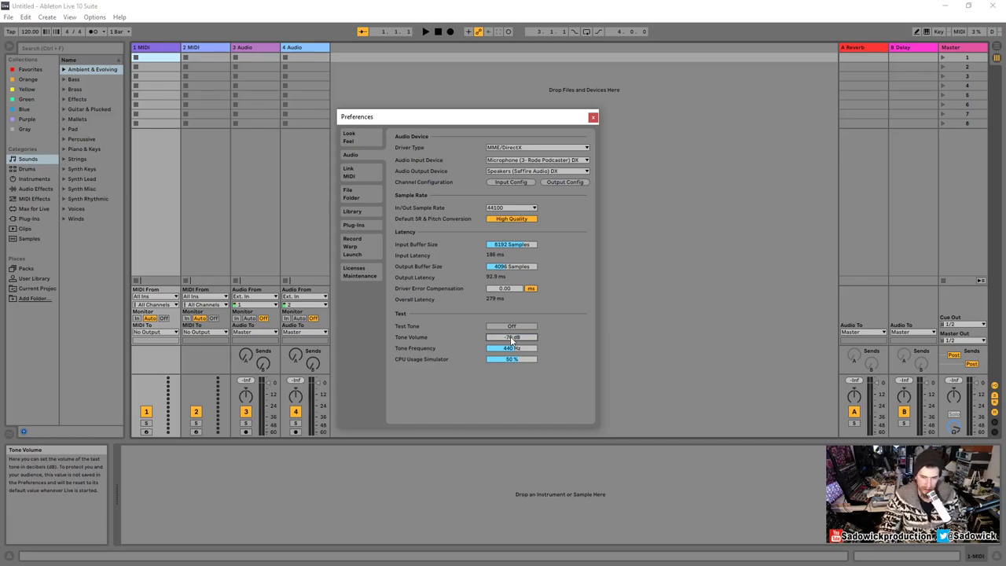
{"action": "left_click_drag", "start_coordinate": [511, 340], "coordinate": [511, 345]}
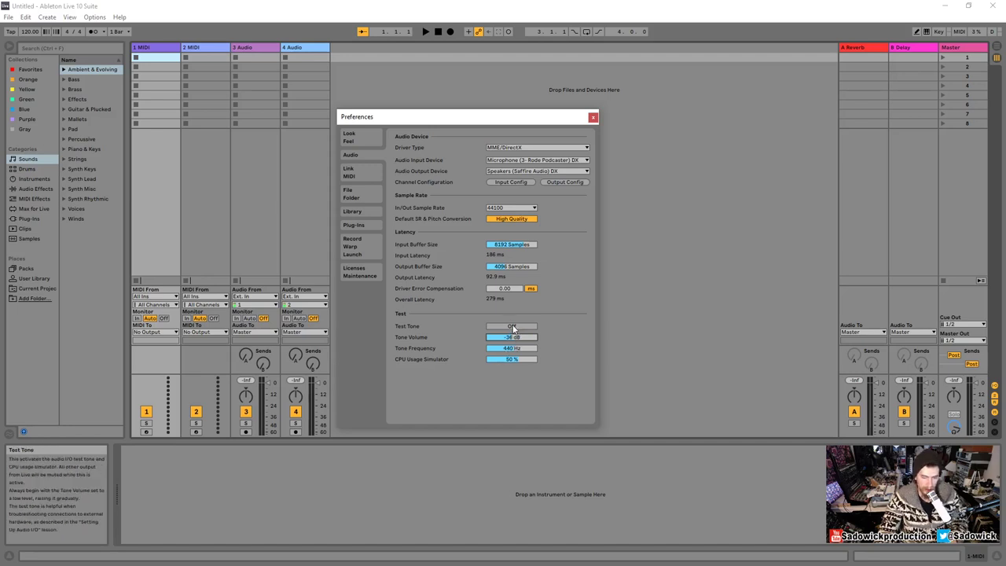
{"action": "left_click", "coordinate": [512, 326]}
{"action": "left_click", "coordinate": [513, 326]}
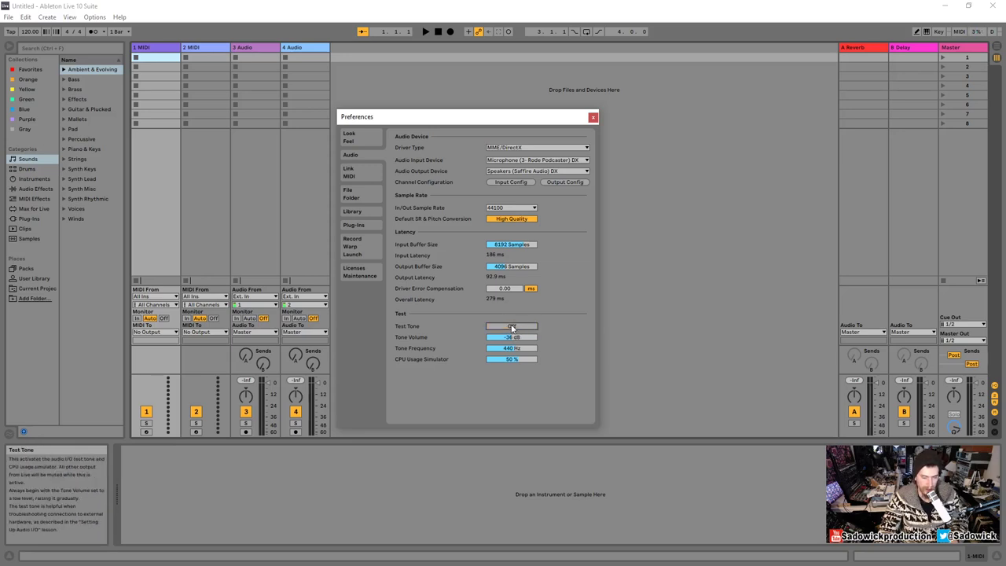
- Set the test tone's volume to -12 dB, switching the tone on and off briefly, and reposition the Preferences window
{"action": "left_click", "coordinate": [512, 326]}
{"action": "left_click_drag", "start_coordinate": [511, 337], "coordinate": [511, 342]}
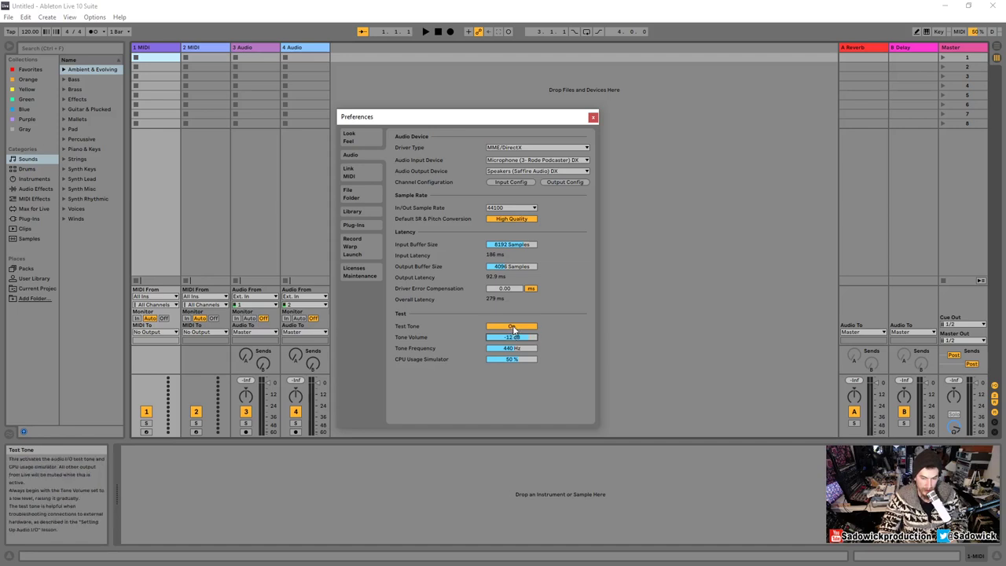
{"action": "left_click", "coordinate": [512, 326]}
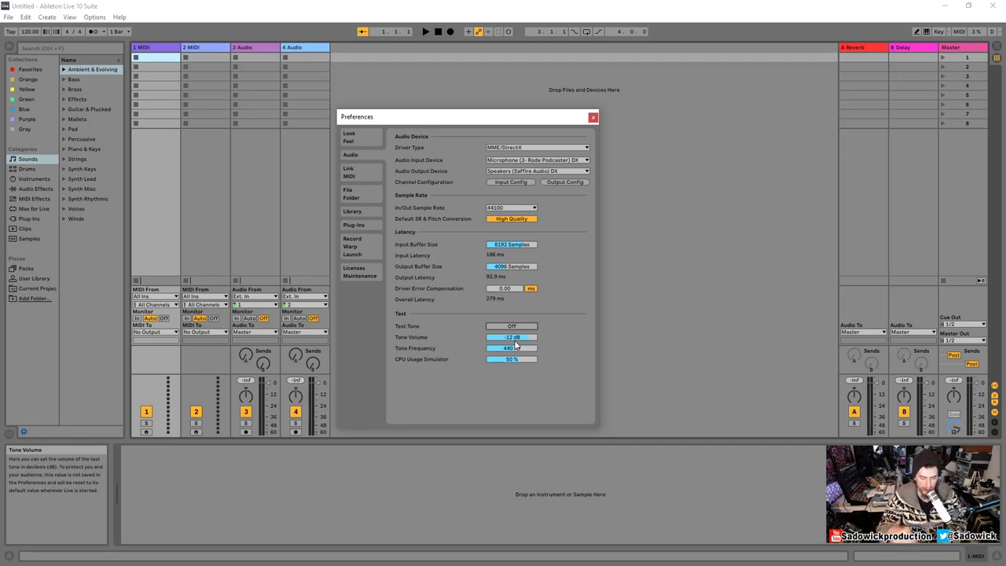
{"action": "left_click_drag", "start_coordinate": [527, 116], "coordinate": [474, 81]}
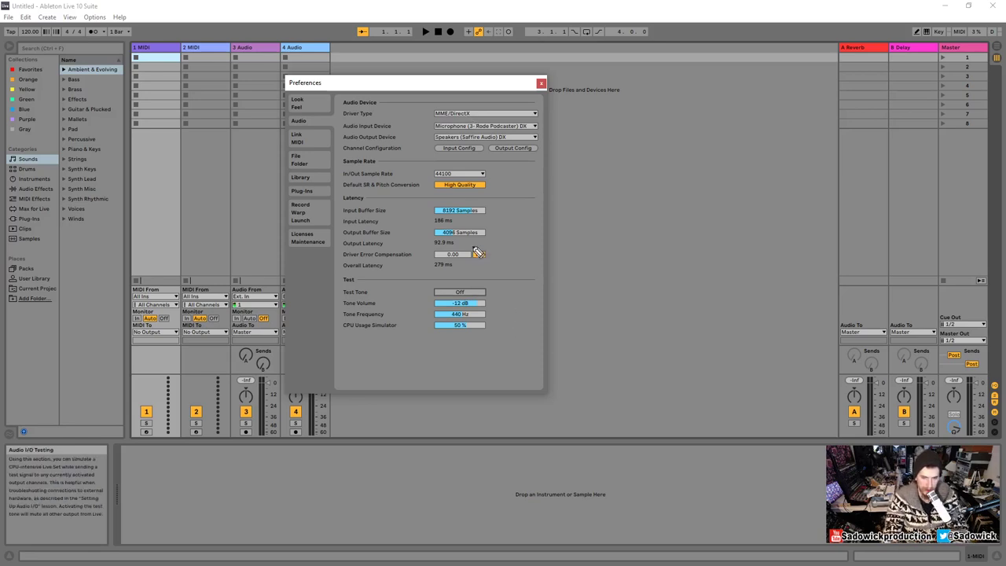
- Circle the MME/DirectX driver and underline the Driver Type label with freehand screen ink
{"action": "key", "text": "ctrl+2"}
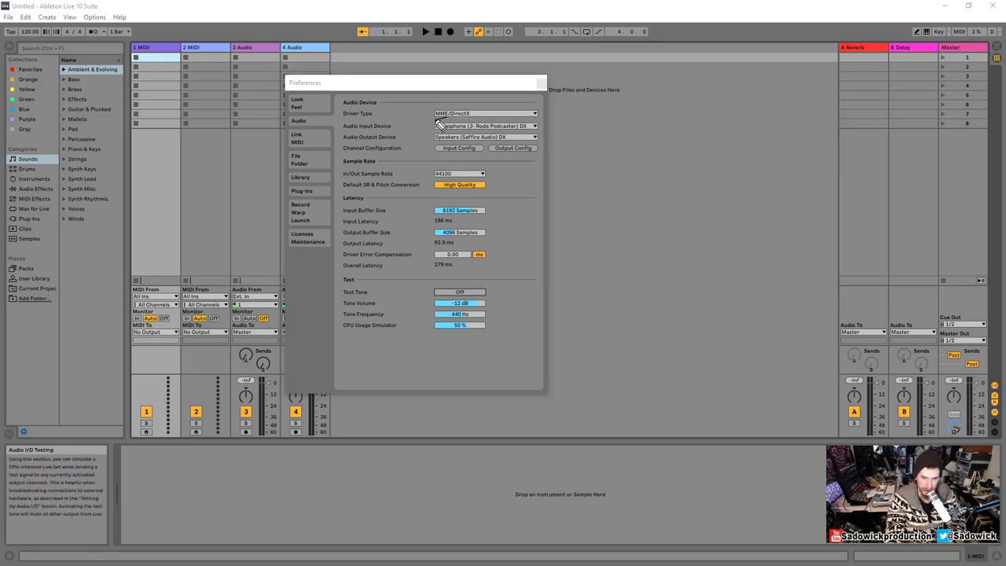
{"action": "mouse_move", "coordinate": [437, 124]}
{"action": "left_mouse_down"}
{"action": "mouse_move", "coordinate": [463, 129]}
{"action": "mouse_move", "coordinate": [477, 110]}
{"action": "mouse_move", "coordinate": [432, 118]}
{"action": "left_mouse_up"}
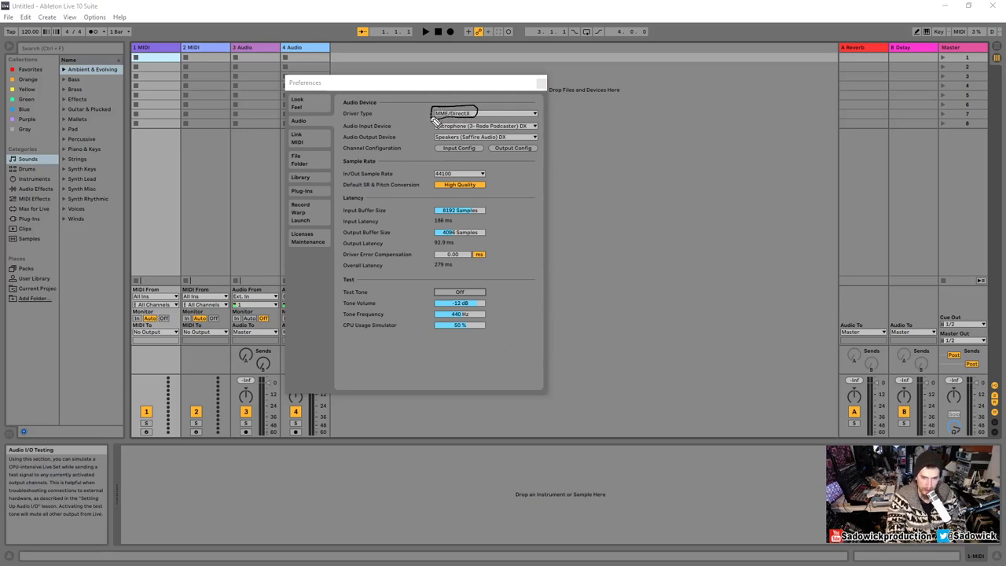
{"action": "left_click_drag", "start_coordinate": [346, 122], "coordinate": [376, 124]}
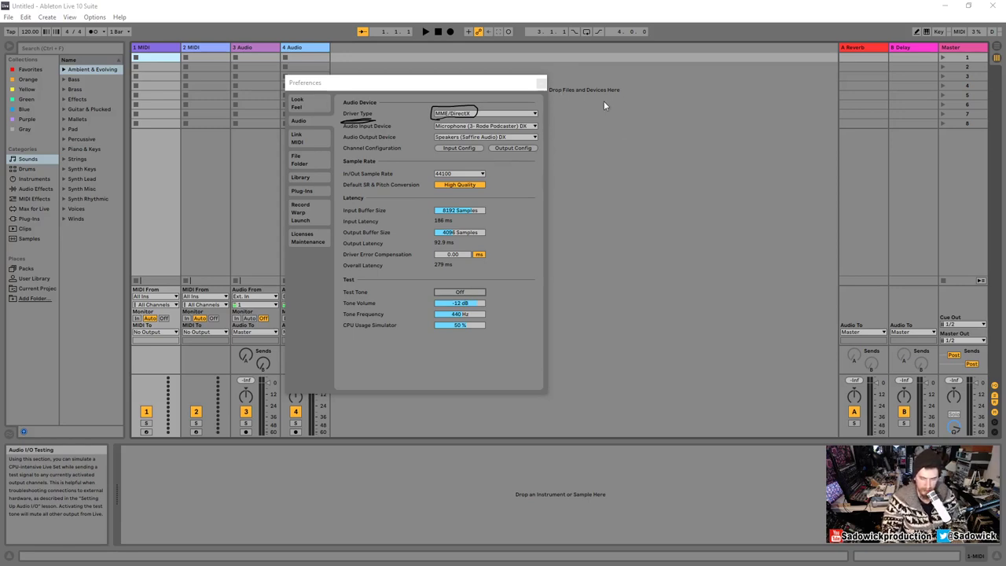
- Draw two boxes beside the Preferences window, writing "Program/Ableton" with a small wave in the upper one and "Motherboard Soundcard" in the lower one
{"action": "mouse_move", "coordinate": [607, 100]}
{"action": "left_mouse_down"}
{"action": "mouse_move", "coordinate": [675, 146]}
{"action": "mouse_move", "coordinate": [746, 168]}
{"action": "left_mouse_up"}
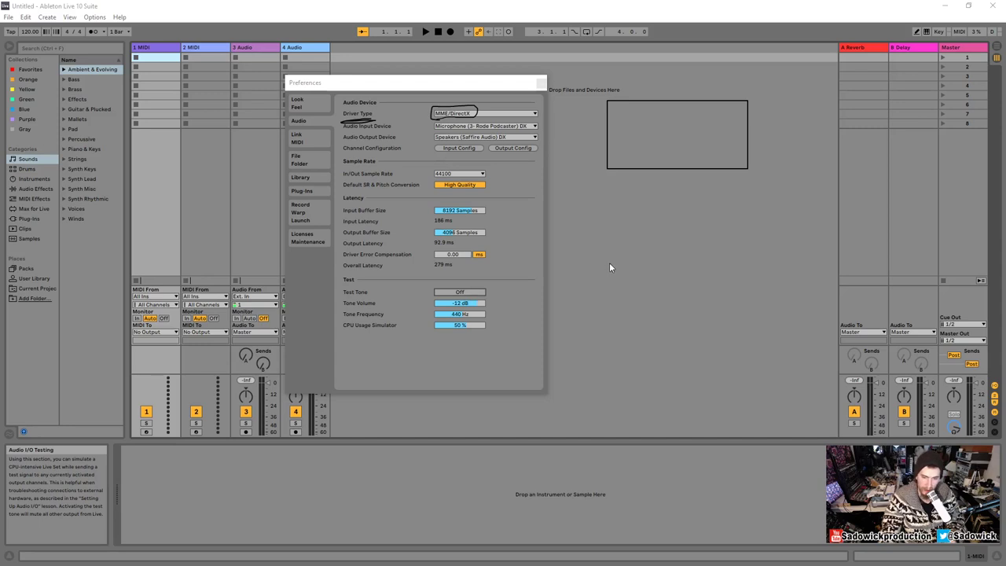
{"action": "mouse_move", "coordinate": [610, 263]}
{"action": "left_mouse_down"}
{"action": "mouse_move", "coordinate": [613, 279]}
{"action": "mouse_move", "coordinate": [713, 333]}
{"action": "mouse_move", "coordinate": [762, 344]}
{"action": "mouse_move", "coordinate": [751, 342]}
{"action": "left_mouse_up"}
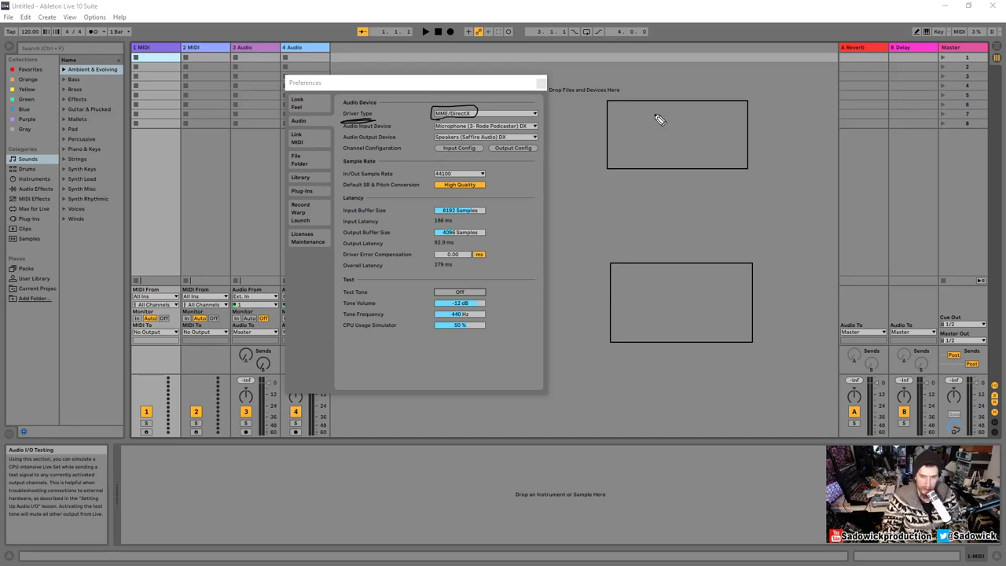
{"action": "key", "text": "ctrl"}
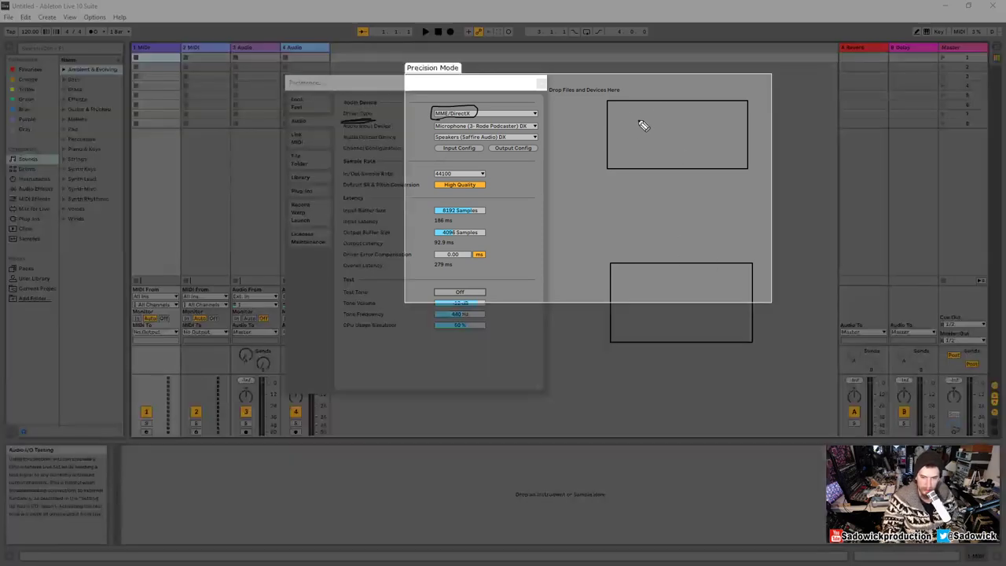
{"action": "left_click_drag", "start_coordinate": [636, 125], "coordinate": [692, 138]}
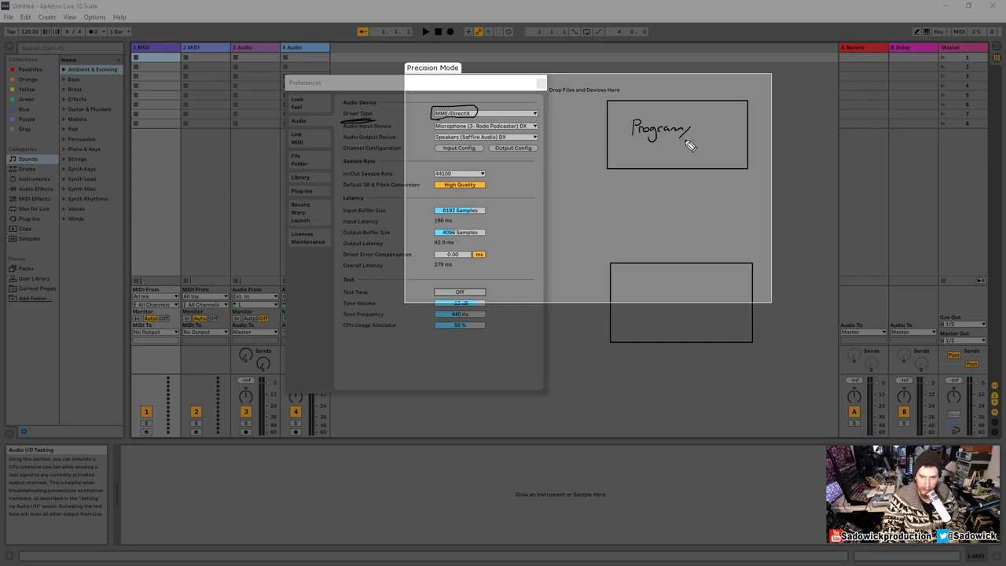
{"action": "mouse_move", "coordinate": [685, 141]}
{"action": "left_mouse_down"}
{"action": "mouse_move", "coordinate": [690, 128]}
{"action": "mouse_move", "coordinate": [695, 139]}
{"action": "mouse_move", "coordinate": [723, 138]}
{"action": "left_mouse_up"}
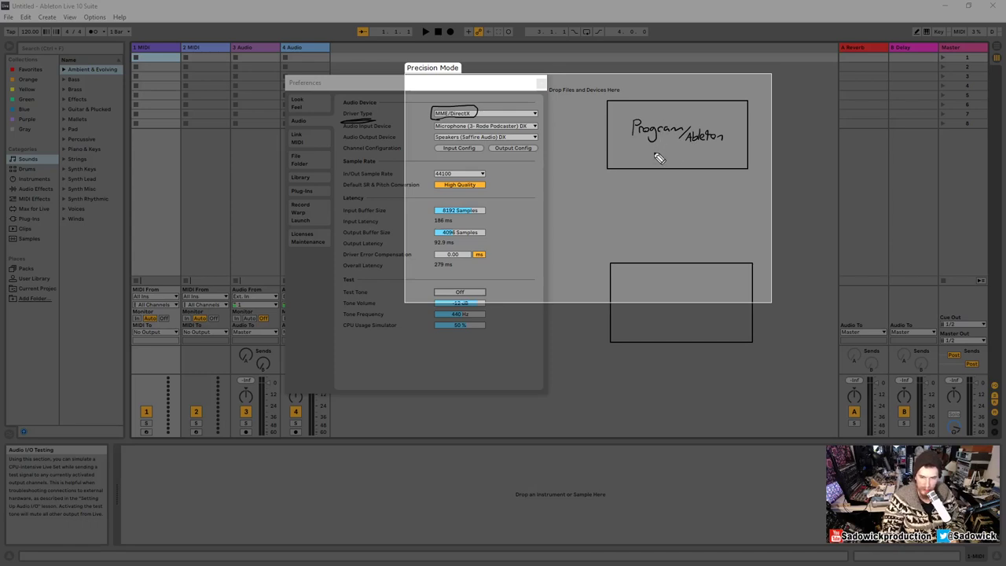
{"action": "left_click_drag", "start_coordinate": [656, 159], "coordinate": [691, 158]}
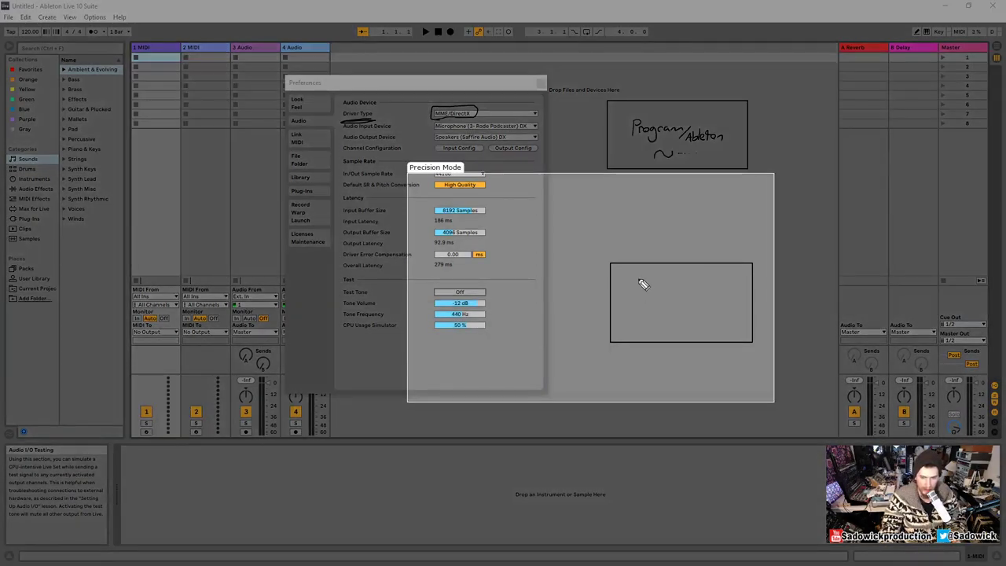
{"action": "mouse_move", "coordinate": [629, 287]}
{"action": "left_mouse_down"}
{"action": "mouse_move", "coordinate": [663, 278]}
{"action": "mouse_move", "coordinate": [665, 288]}
{"action": "mouse_move", "coordinate": [680, 278]}
{"action": "mouse_move", "coordinate": [706, 288]}
{"action": "left_mouse_up"}
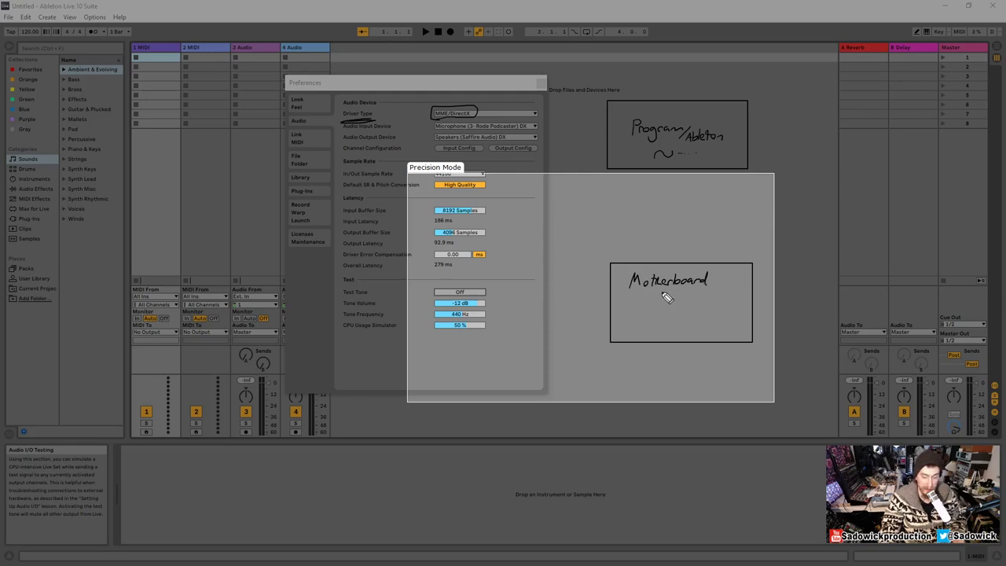
{"action": "left_click_drag", "start_coordinate": [660, 296], "coordinate": [712, 297]}
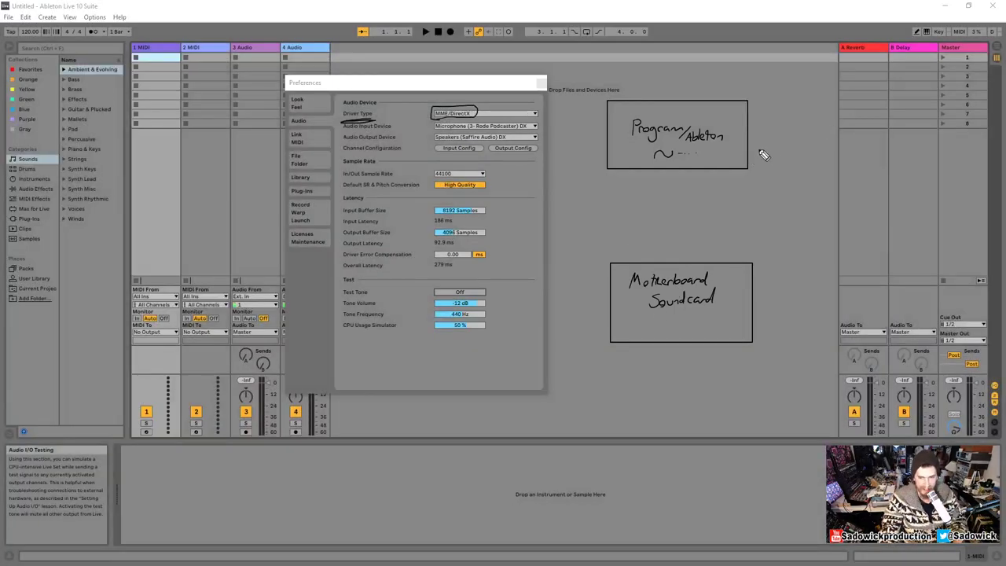
{"action": "mouse_move", "coordinate": [752, 151]}
{"action": "left_mouse_down"}
{"action": "mouse_move", "coordinate": [774, 236]}
{"action": "mouse_move", "coordinate": [756, 270]}
{"action": "mouse_move", "coordinate": [759, 255]}
{"action": "mouse_move", "coordinate": [772, 262]}
{"action": "left_mouse_up"}
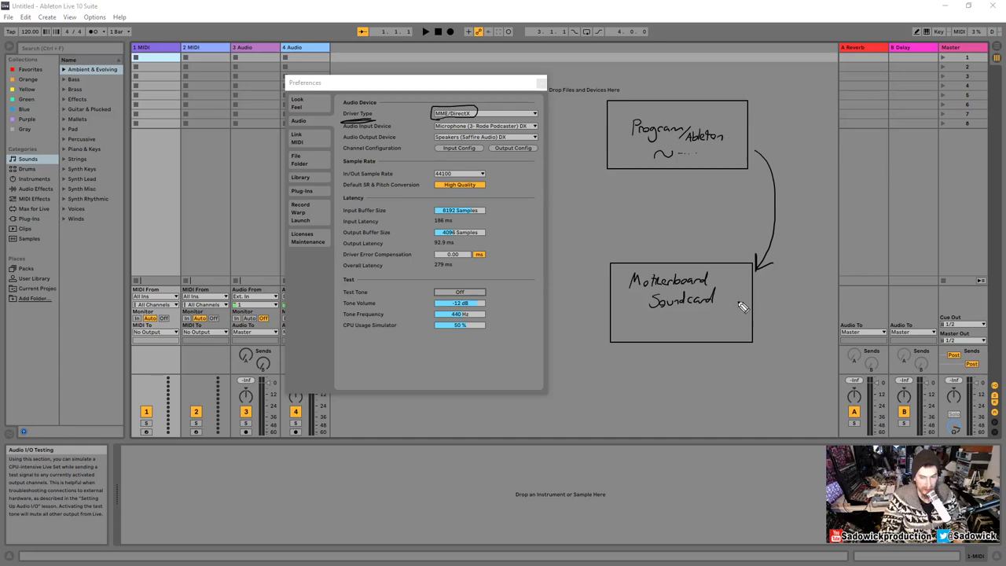
{"action": "mouse_move", "coordinate": [678, 357]}
{"action": "left_mouse_down"}
{"action": "mouse_move", "coordinate": [677, 382]}
{"action": "mouse_move", "coordinate": [690, 366]}
{"action": "mouse_move", "coordinate": [693, 374]}
{"action": "left_mouse_up"}
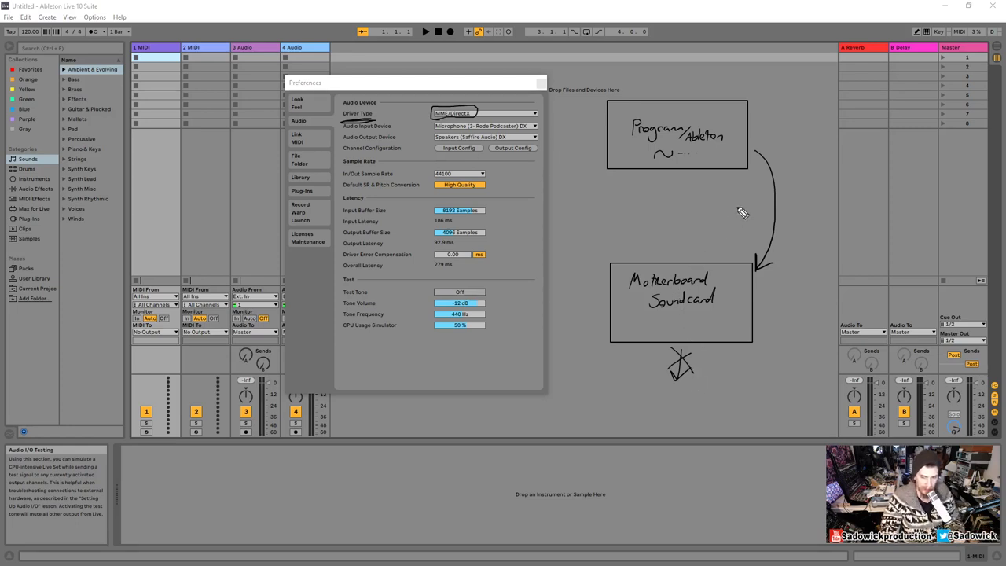
{"action": "left_click", "coordinate": [775, 202]}
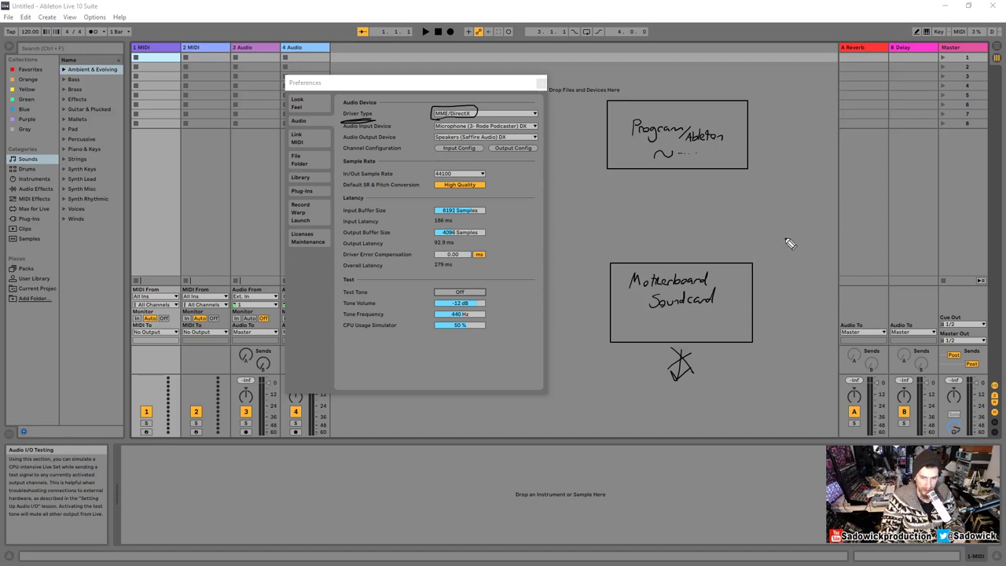
{"action": "left_click", "coordinate": [673, 359]}
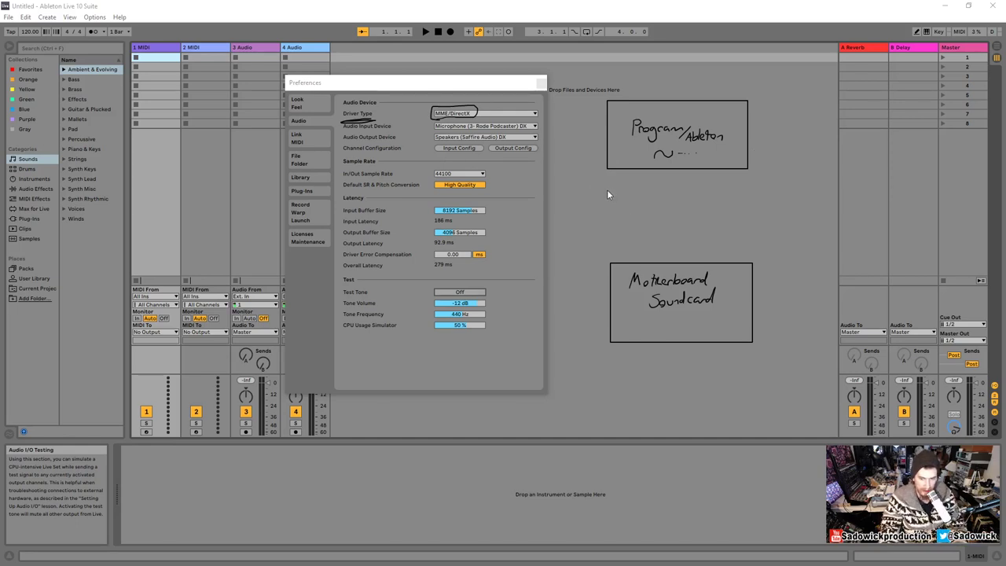
- Draw a third box between the two existing ones and write "API DirectX" in it, redoing the word "DirectX" once
{"action": "mouse_move", "coordinate": [607, 189]}
{"action": "left_mouse_down"}
{"action": "mouse_move", "coordinate": [649, 223]}
{"action": "mouse_move", "coordinate": [764, 238]}
{"action": "mouse_move", "coordinate": [753, 240]}
{"action": "left_mouse_up"}
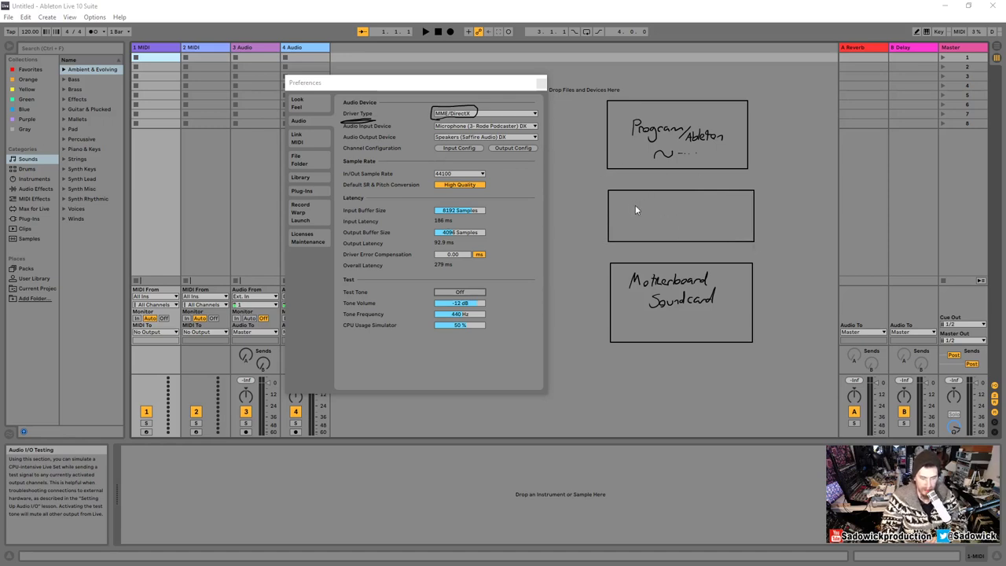
{"action": "key", "text": "ctrl"}
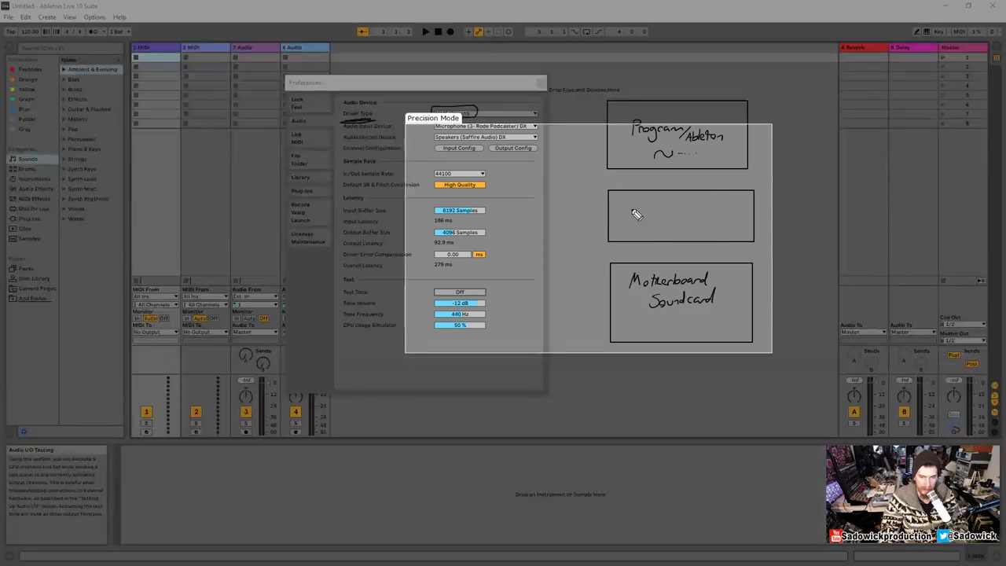
{"action": "left_click_drag", "start_coordinate": [631, 215], "coordinate": [654, 212]}
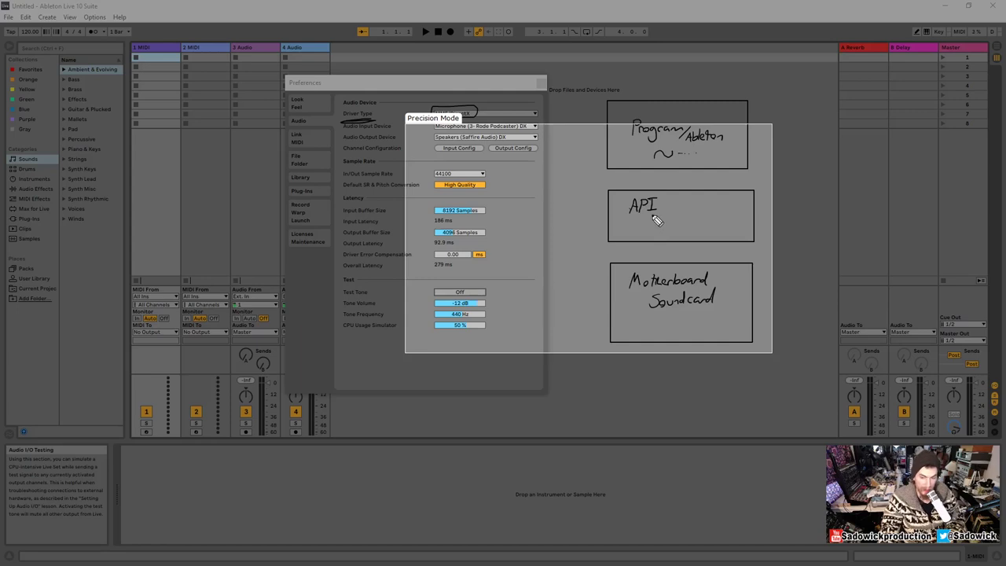
{"action": "mouse_move", "coordinate": [651, 214]}
{"action": "left_mouse_down"}
{"action": "mouse_move", "coordinate": [651, 231]}
{"action": "mouse_move", "coordinate": [695, 224]}
{"action": "mouse_move", "coordinate": [687, 218]}
{"action": "mouse_move", "coordinate": [718, 226]}
{"action": "left_mouse_up"}
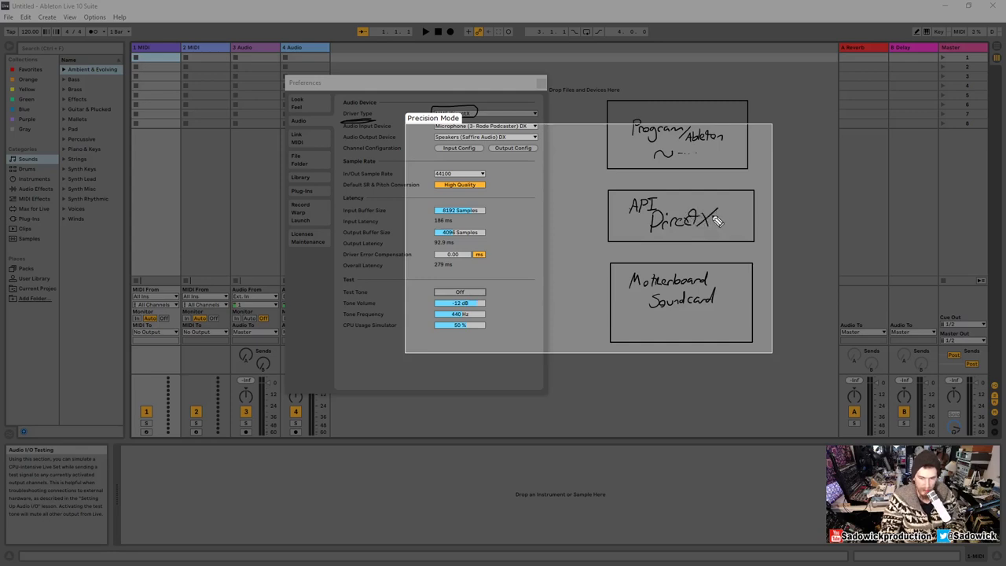
{"action": "mouse_move", "coordinate": [656, 226]}
{"action": "left_mouse_down"}
{"action": "mouse_move", "coordinate": [718, 217]}
{"action": "mouse_move", "coordinate": [677, 223]}
{"action": "mouse_move", "coordinate": [667, 210]}
{"action": "left_mouse_up"}
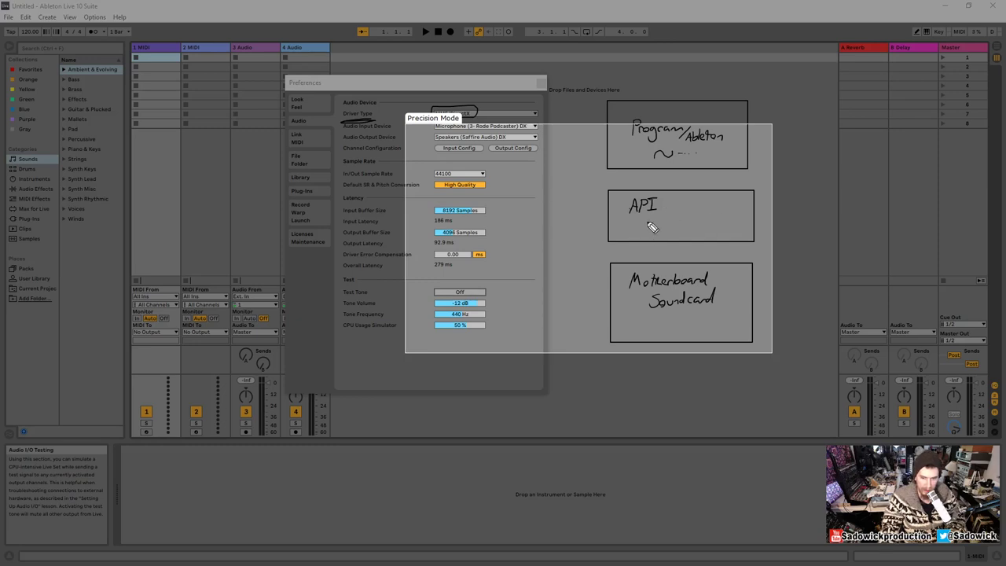
{"action": "mouse_move", "coordinate": [640, 220]}
{"action": "left_mouse_down"}
{"action": "mouse_move", "coordinate": [663, 236]}
{"action": "mouse_move", "coordinate": [695, 225]}
{"action": "mouse_move", "coordinate": [695, 214]}
{"action": "mouse_move", "coordinate": [706, 232]}
{"action": "mouse_move", "coordinate": [695, 229]}
{"action": "left_mouse_up"}
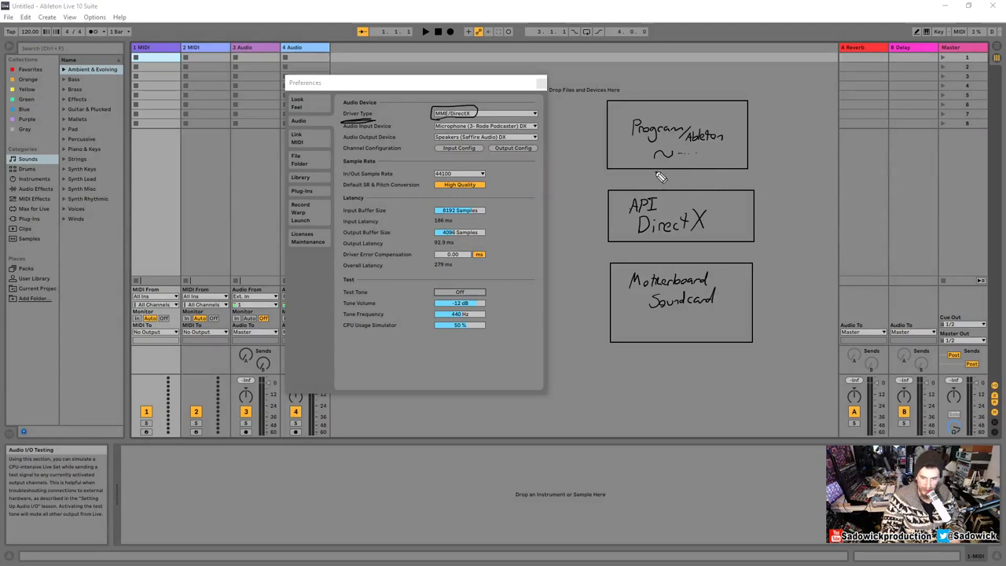
- Draw arrows in both directions between neighbouring boxes, plus curved arrows beside them leading from the program through the API to the soundcard
{"action": "mouse_move", "coordinate": [663, 171]}
{"action": "left_mouse_down"}
{"action": "mouse_move", "coordinate": [663, 196]}
{"action": "mouse_move", "coordinate": [659, 187]}
{"action": "mouse_move", "coordinate": [690, 177]}
{"action": "left_mouse_up"}
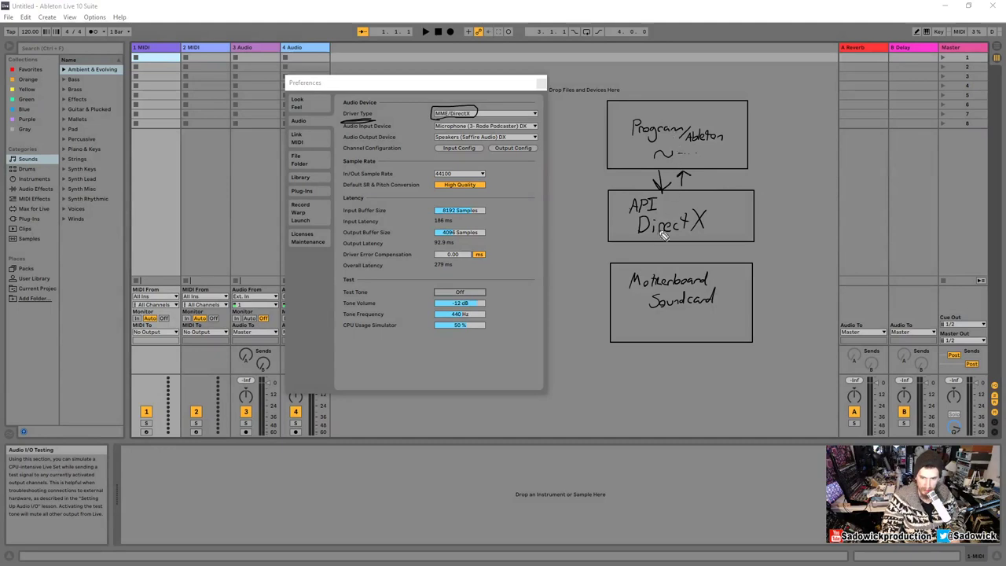
{"action": "mouse_move", "coordinate": [656, 242]}
{"action": "left_mouse_down"}
{"action": "mouse_move", "coordinate": [656, 259]}
{"action": "mouse_move", "coordinate": [681, 242]}
{"action": "left_mouse_up"}
{"action": "left_click_drag", "start_coordinate": [674, 250], "coordinate": [689, 248]}
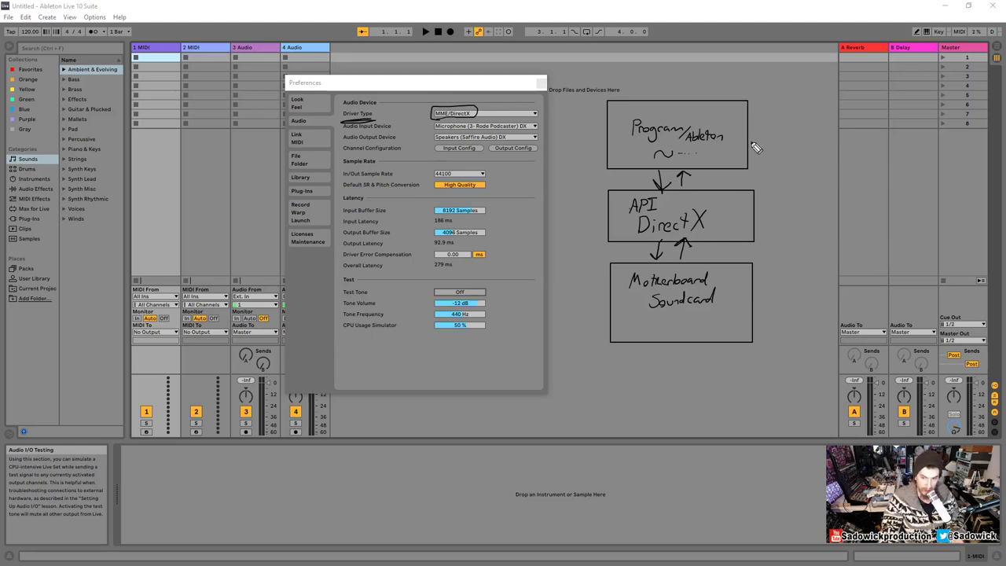
{"action": "mouse_move", "coordinate": [753, 146]}
{"action": "left_mouse_down"}
{"action": "mouse_move", "coordinate": [769, 169]}
{"action": "mouse_move", "coordinate": [773, 201]}
{"action": "left_mouse_up"}
{"action": "left_click_drag", "start_coordinate": [761, 199], "coordinate": [775, 205]}
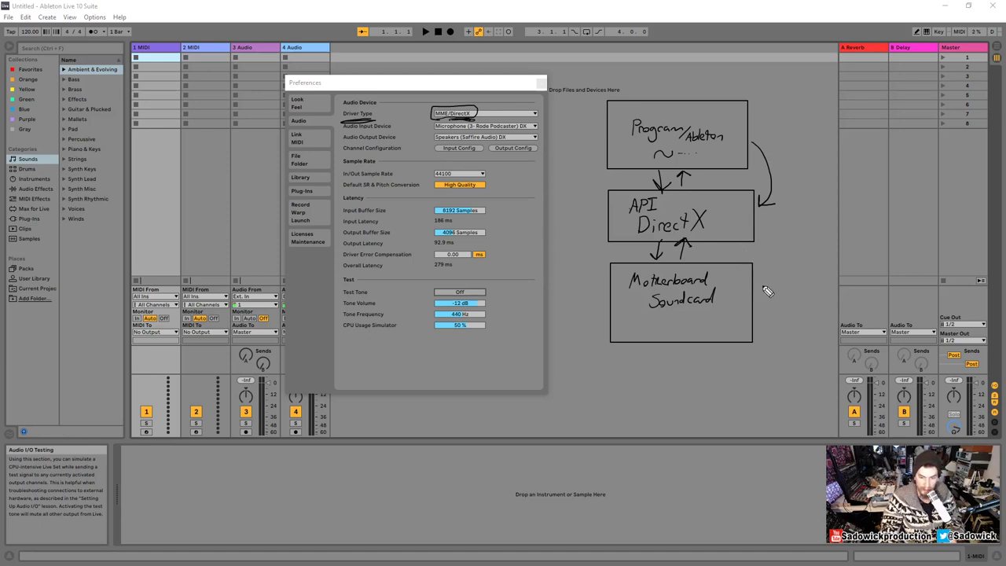
{"action": "mouse_move", "coordinate": [756, 293]}
{"action": "left_mouse_down"}
{"action": "mouse_move", "coordinate": [768, 283]}
{"action": "mouse_move", "coordinate": [761, 241]}
{"action": "left_mouse_up"}
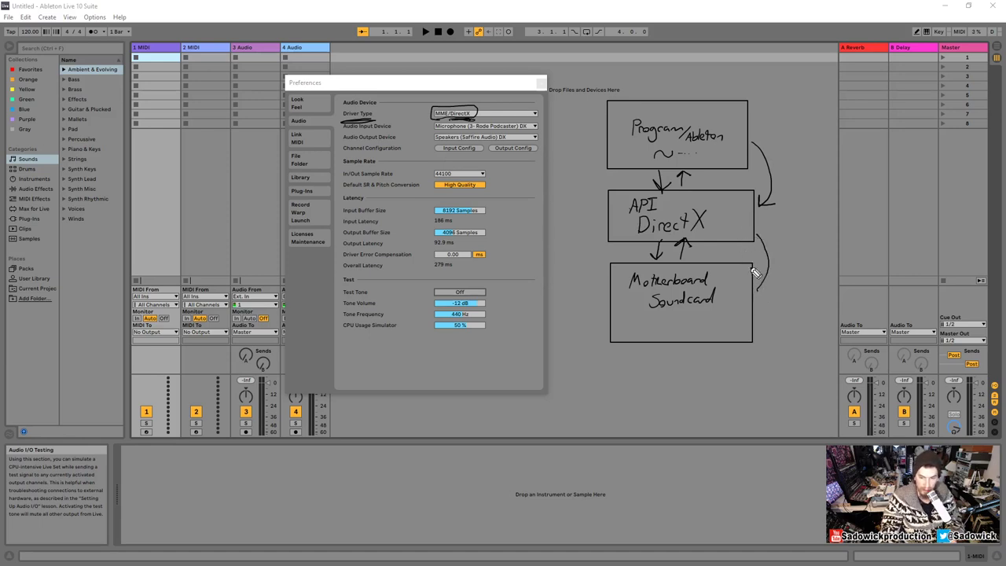
{"action": "left_click_drag", "start_coordinate": [759, 289], "coordinate": [773, 283]}
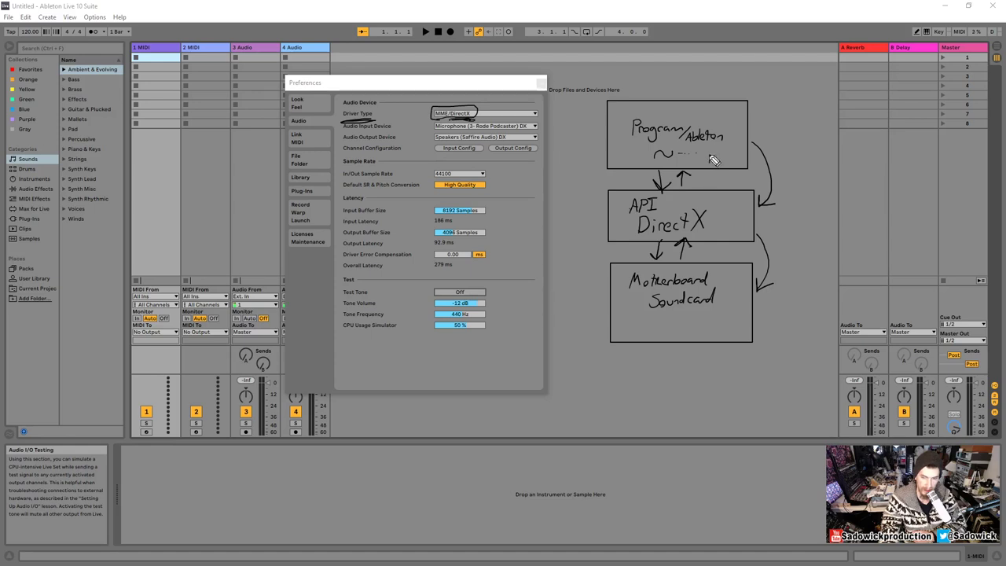
- Sketch small data blocks with arrows passing between the program, API and soundcard boxes, and clear all ink from the screen
{"action": "left_click_drag", "start_coordinate": [710, 155], "coordinate": [740, 163]}
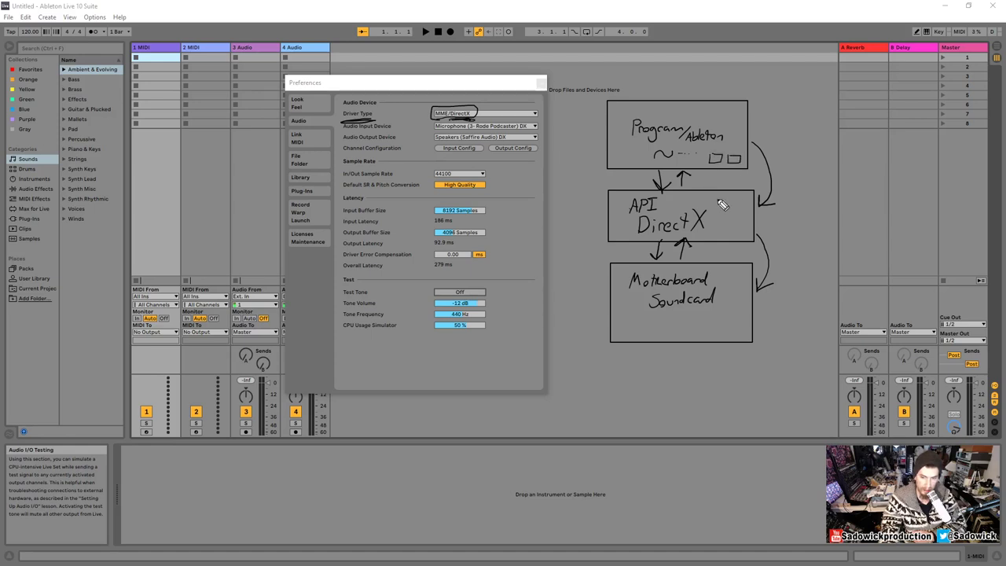
{"action": "mouse_move", "coordinate": [715, 168]}
{"action": "left_mouse_down"}
{"action": "mouse_move", "coordinate": [715, 186]}
{"action": "mouse_move", "coordinate": [736, 181]}
{"action": "left_mouse_up"}
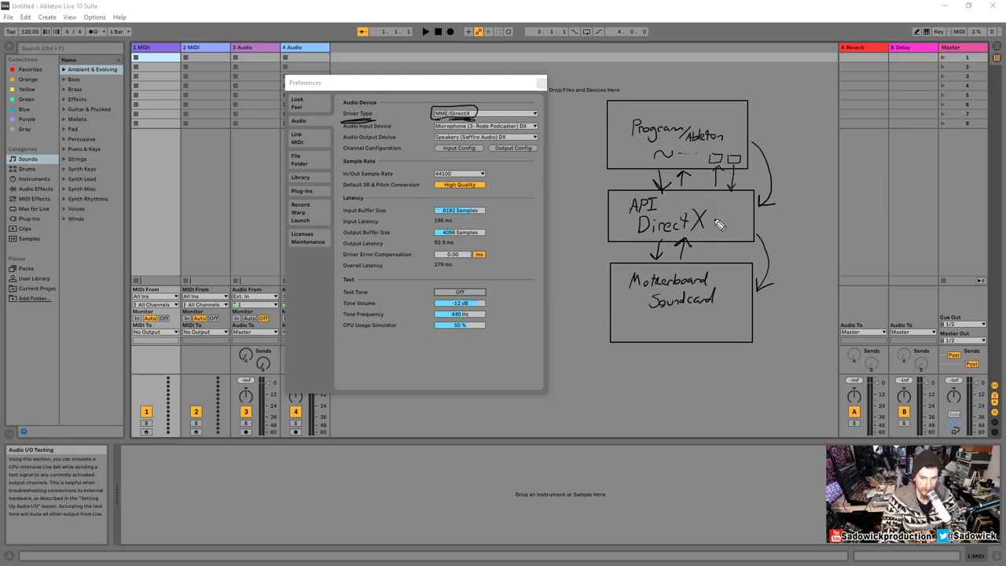
{"action": "mouse_move", "coordinate": [721, 270]}
{"action": "left_mouse_down"}
{"action": "mouse_move", "coordinate": [748, 266]}
{"action": "mouse_move", "coordinate": [727, 259]}
{"action": "mouse_move", "coordinate": [737, 265]}
{"action": "mouse_move", "coordinate": [743, 246]}
{"action": "mouse_move", "coordinate": [750, 267]}
{"action": "left_mouse_up"}
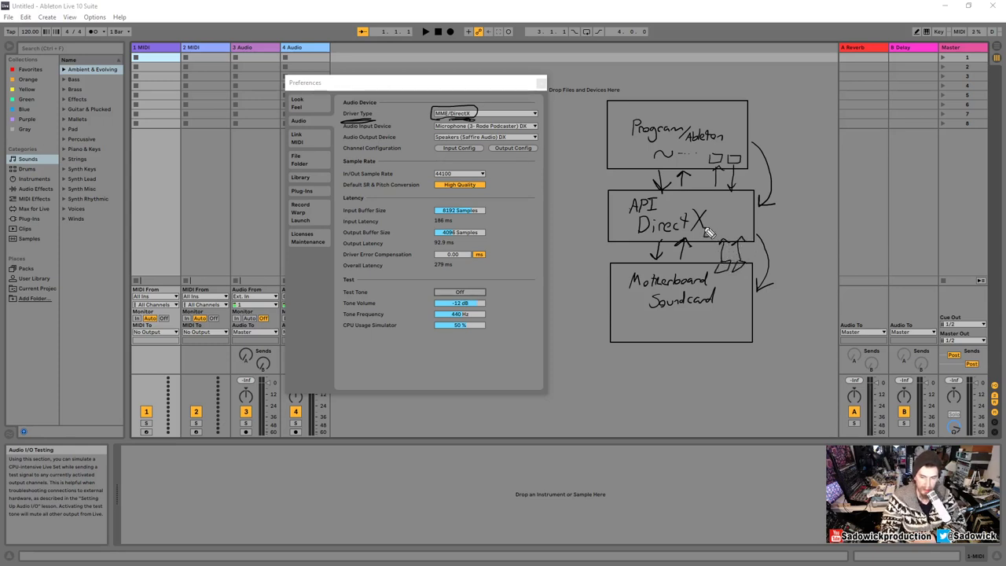
{"action": "mouse_move", "coordinate": [708, 231]}
{"action": "left_mouse_down"}
{"action": "mouse_move", "coordinate": [717, 251]}
{"action": "mouse_move", "coordinate": [735, 256]}
{"action": "mouse_move", "coordinate": [743, 241]}
{"action": "left_mouse_up"}
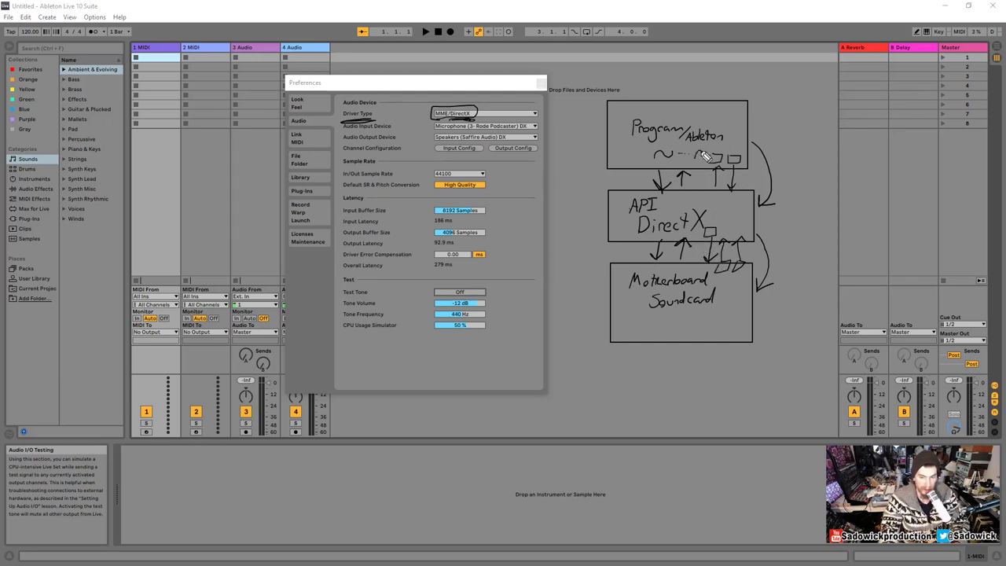
{"action": "mouse_move", "coordinate": [706, 156]}
{"action": "left_mouse_down"}
{"action": "mouse_move", "coordinate": [731, 144]}
{"action": "mouse_move", "coordinate": [715, 150]}
{"action": "mouse_move", "coordinate": [712, 177]}
{"action": "mouse_move", "coordinate": [700, 157]}
{"action": "mouse_move", "coordinate": [723, 176]}
{"action": "left_mouse_up"}
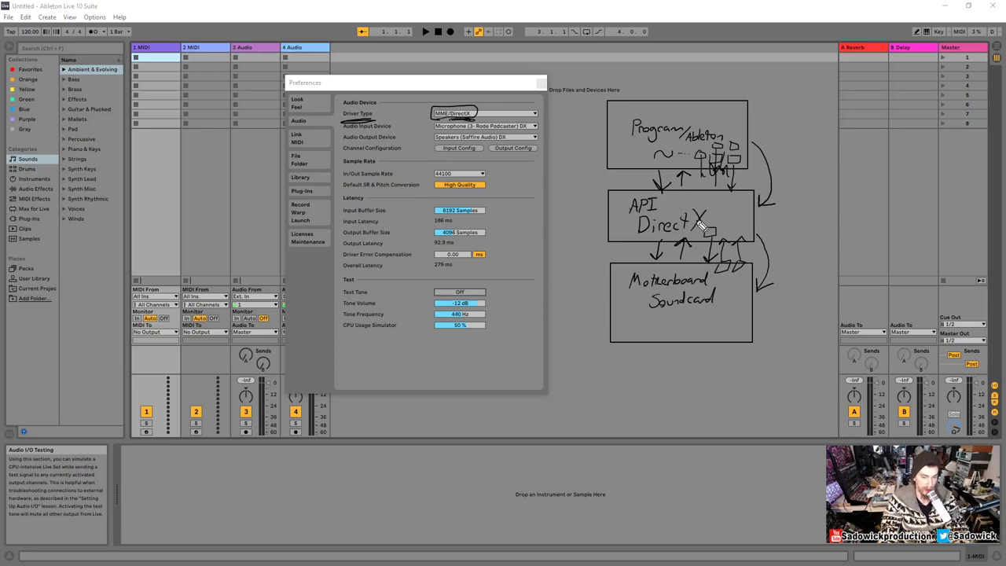
{"action": "key", "text": "e"}
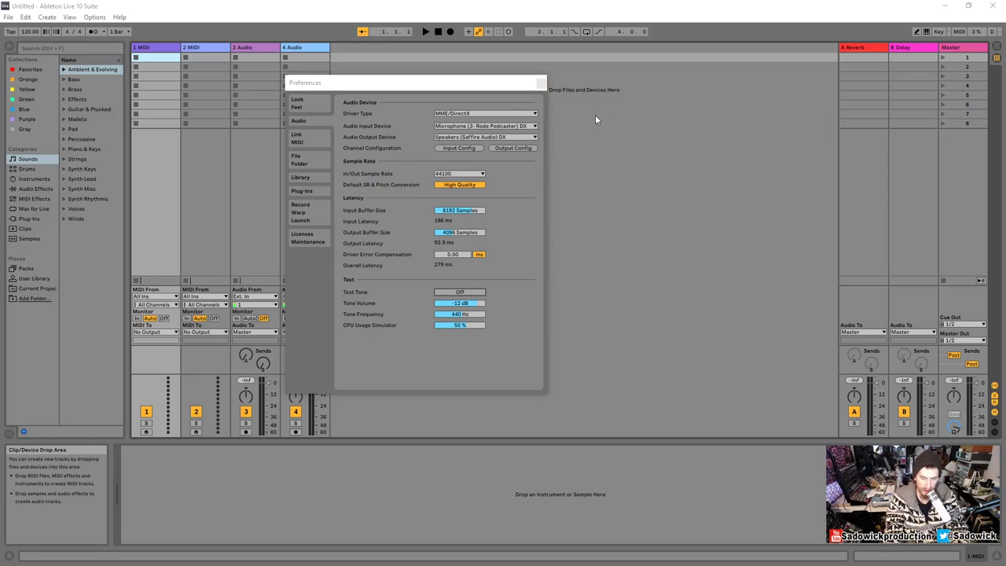
- Draw two boxes beside the Preferences window, writing "Ableton" in the upper one and "Interfaces Soundcards" in the lower one
{"action": "left_click_drag", "start_coordinate": [598, 109], "coordinate": [775, 189]}
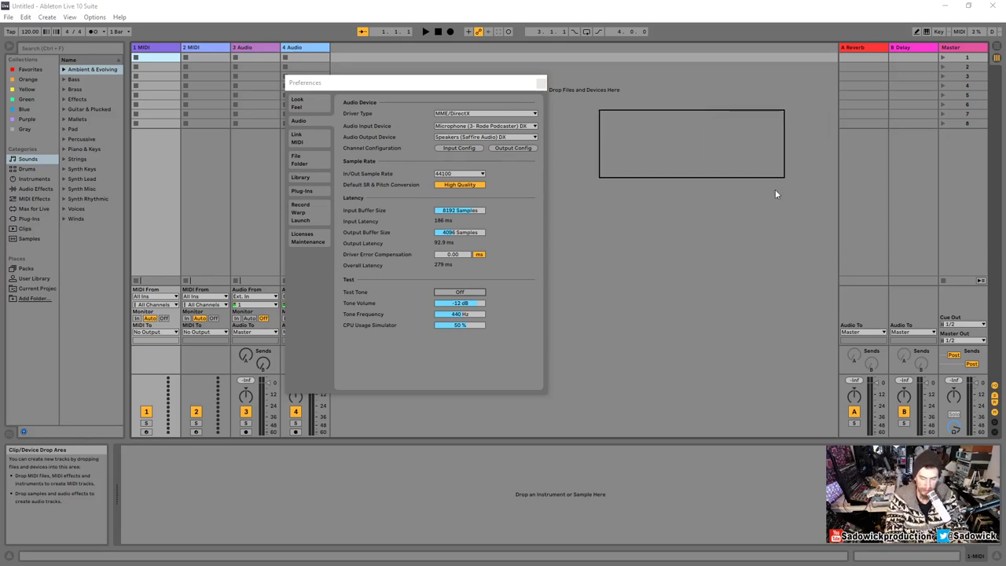
{"action": "left_click_drag", "start_coordinate": [605, 283], "coordinate": [798, 369]}
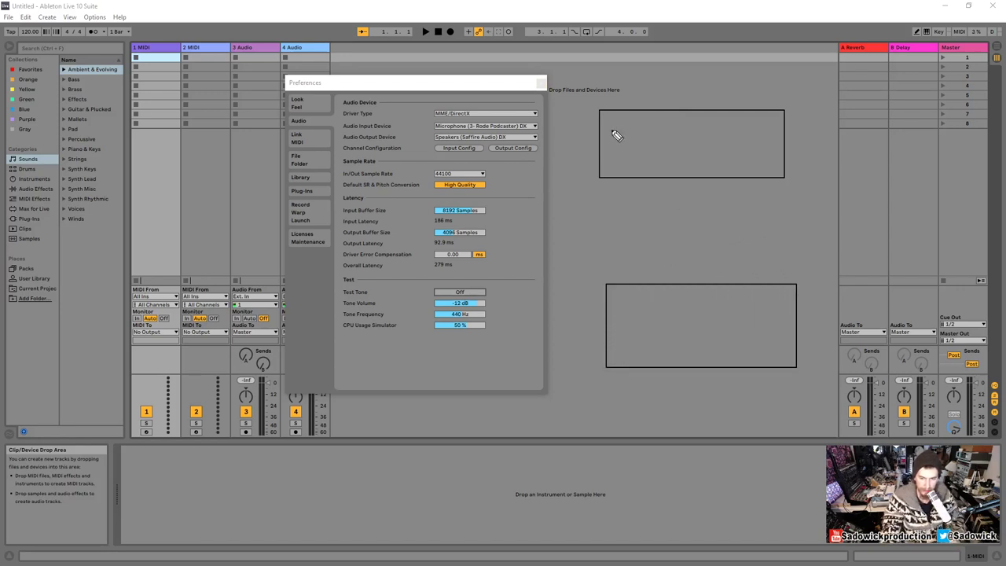
{"action": "key", "text": "shift"}
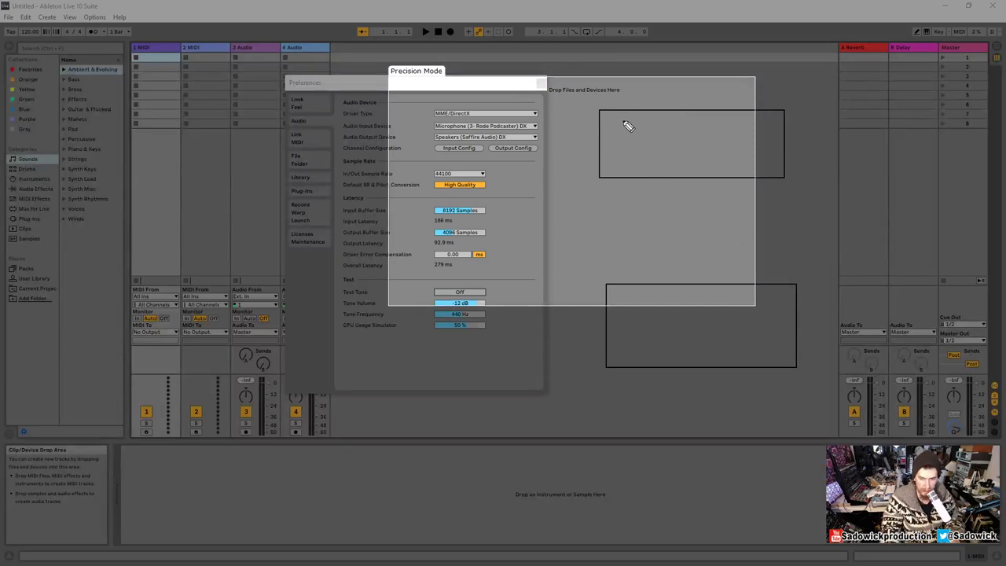
{"action": "mouse_move", "coordinate": [626, 133]}
{"action": "left_mouse_down"}
{"action": "mouse_move", "coordinate": [678, 133]}
{"action": "mouse_move", "coordinate": [669, 135]}
{"action": "left_mouse_up"}
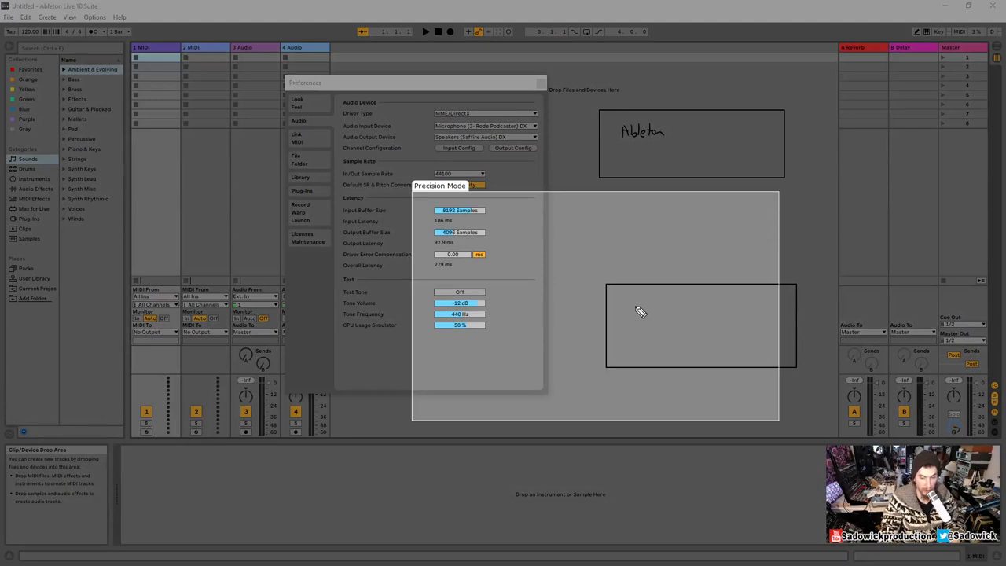
{"action": "mouse_move", "coordinate": [629, 308]}
{"action": "left_mouse_down"}
{"action": "mouse_move", "coordinate": [658, 319]}
{"action": "mouse_move", "coordinate": [691, 312]}
{"action": "left_mouse_up"}
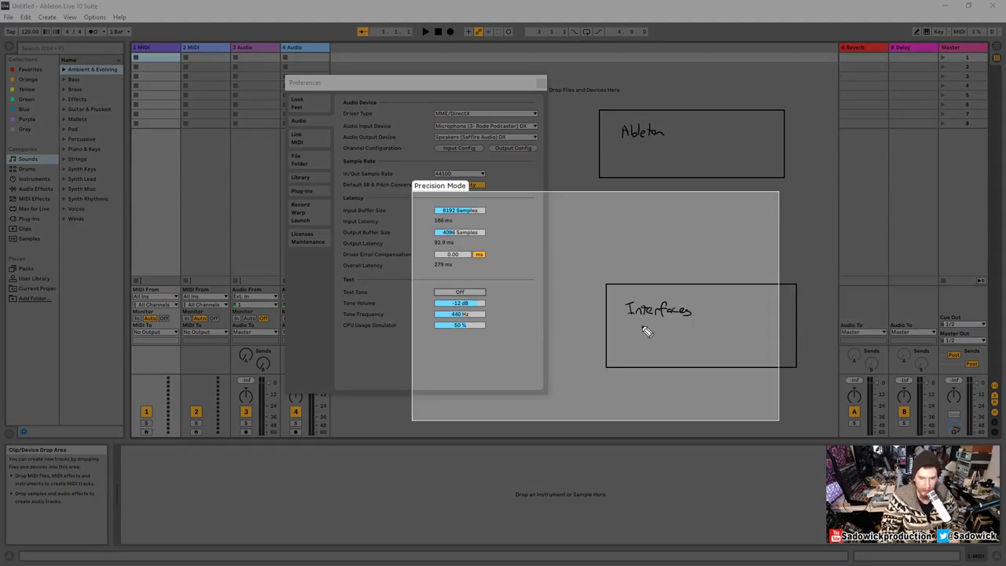
{"action": "mouse_move", "coordinate": [652, 324]}
{"action": "left_mouse_down"}
{"action": "mouse_move", "coordinate": [644, 334]}
{"action": "mouse_move", "coordinate": [708, 335]}
{"action": "mouse_move", "coordinate": [711, 320]}
{"action": "left_mouse_up"}
{"action": "left_click_drag", "start_coordinate": [716, 322], "coordinate": [712, 332]}
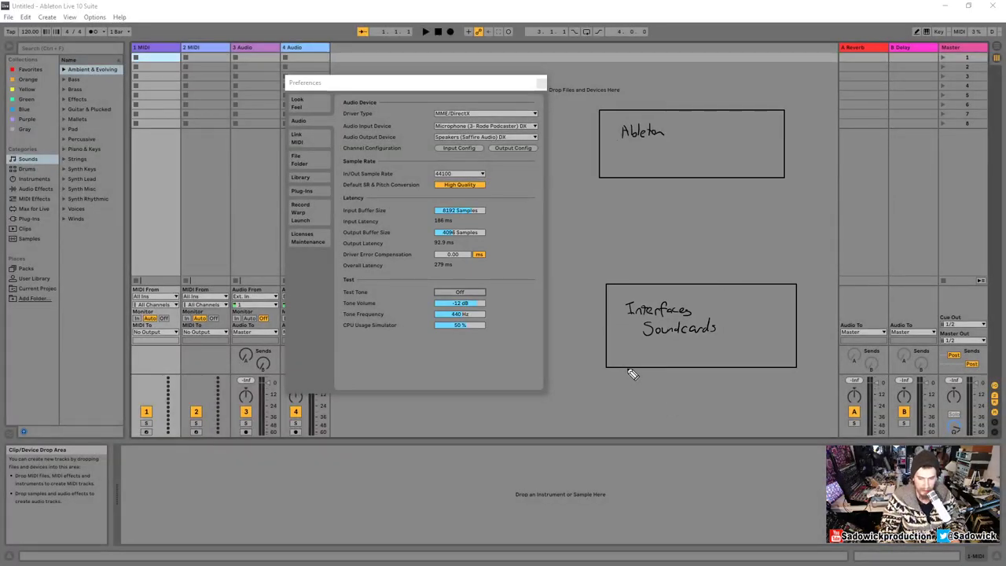
- Draw two pairs of outgoing and incoming arrows below the lower box, with a round port above each arrow of the second pair
{"action": "mouse_move", "coordinate": [627, 368]}
{"action": "left_mouse_down"}
{"action": "mouse_move", "coordinate": [627, 402]}
{"action": "mouse_move", "coordinate": [625, 390]}
{"action": "mouse_move", "coordinate": [634, 395]}
{"action": "mouse_move", "coordinate": [659, 375]}
{"action": "left_mouse_up"}
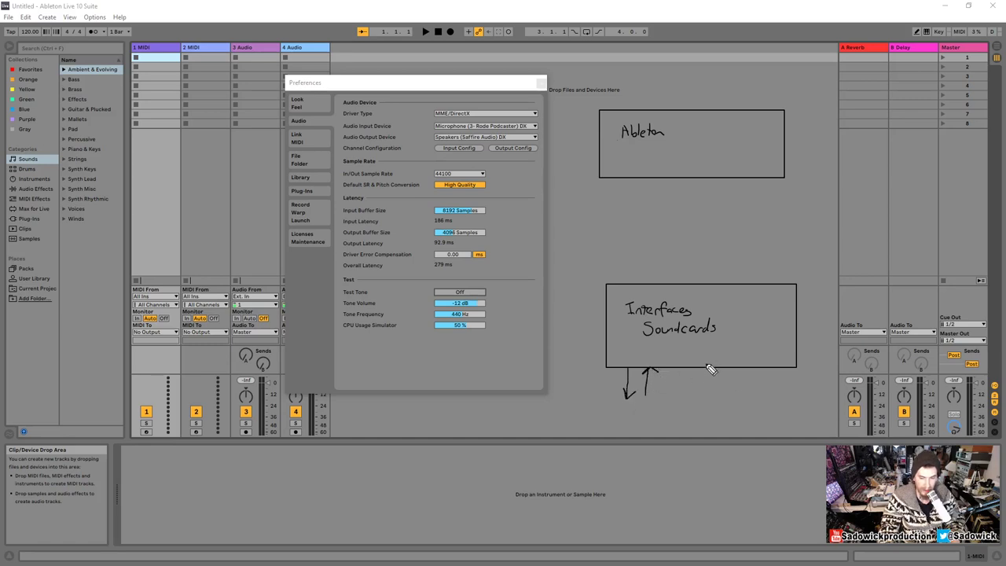
{"action": "mouse_move", "coordinate": [704, 351]}
{"action": "left_mouse_down"}
{"action": "mouse_move", "coordinate": [707, 387]}
{"action": "mouse_move", "coordinate": [735, 349]}
{"action": "mouse_move", "coordinate": [734, 371]}
{"action": "left_mouse_up"}
{"action": "left_click", "coordinate": [705, 358]}
{"action": "left_click_drag", "start_coordinate": [729, 376], "coordinate": [739, 376]}
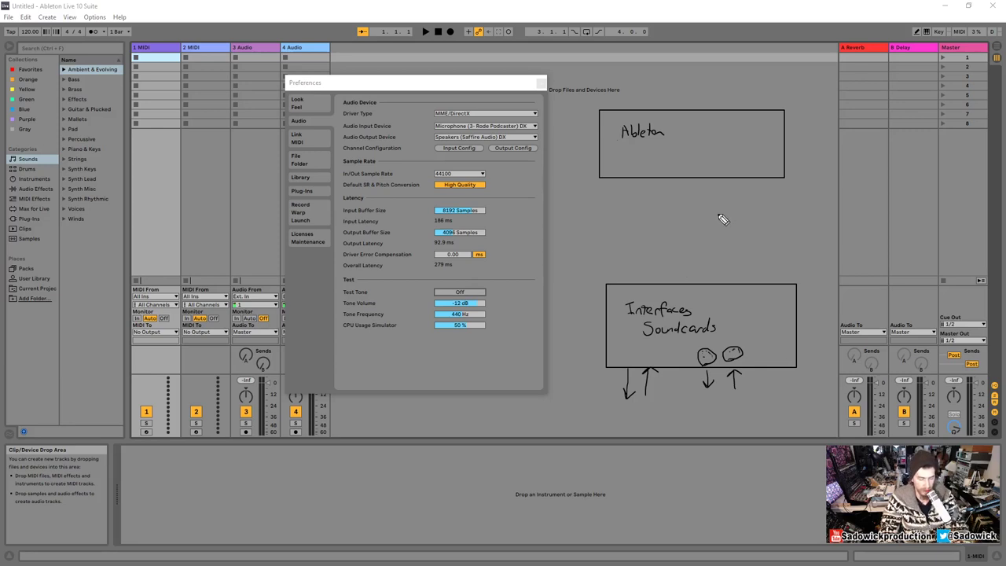
- Switch the audio driver type to ASIO and return it to MME/DirectX to compare the available settings
{"action": "left_click", "coordinate": [484, 114]}
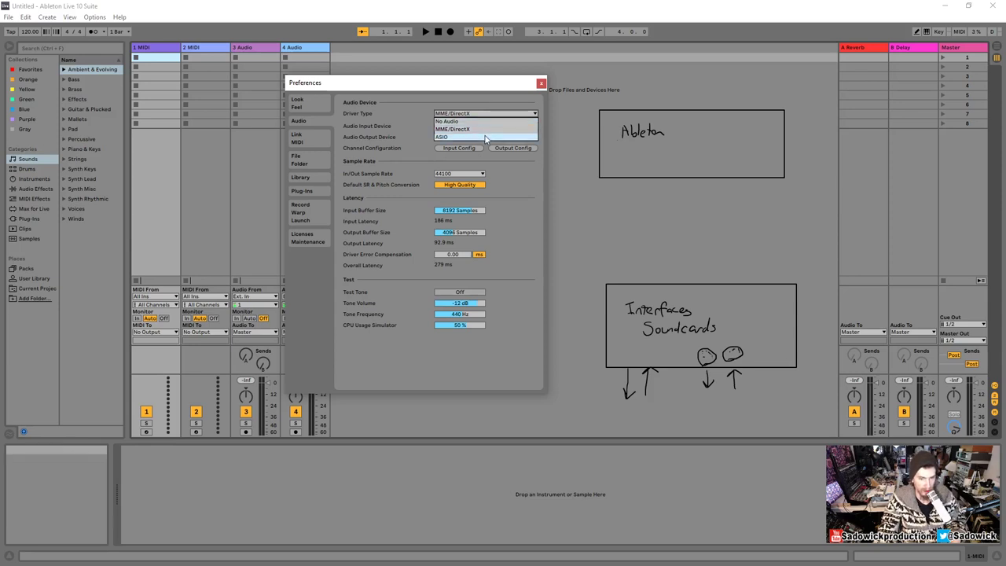
{"action": "left_click", "coordinate": [486, 137]}
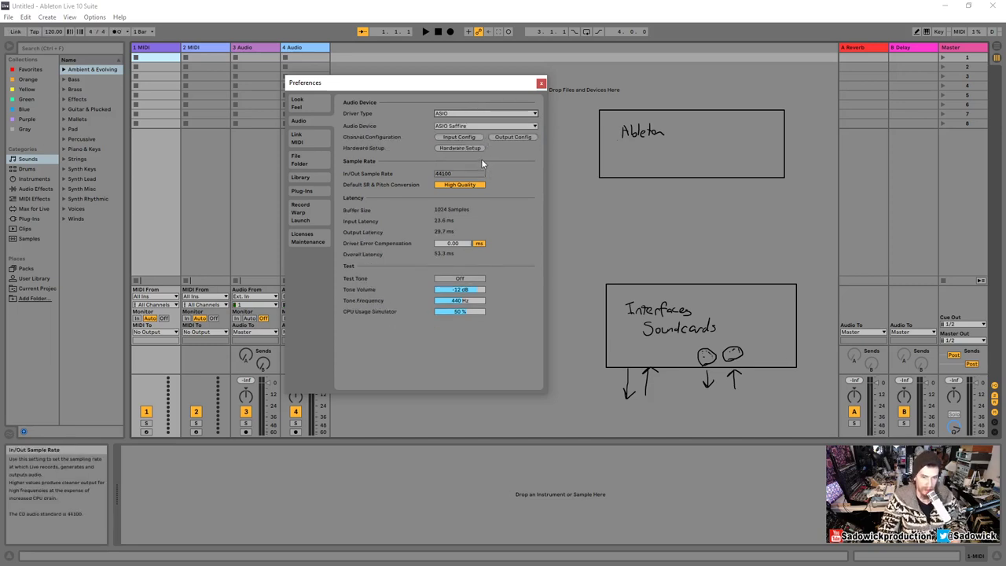
{"action": "left_click", "coordinate": [460, 113]}
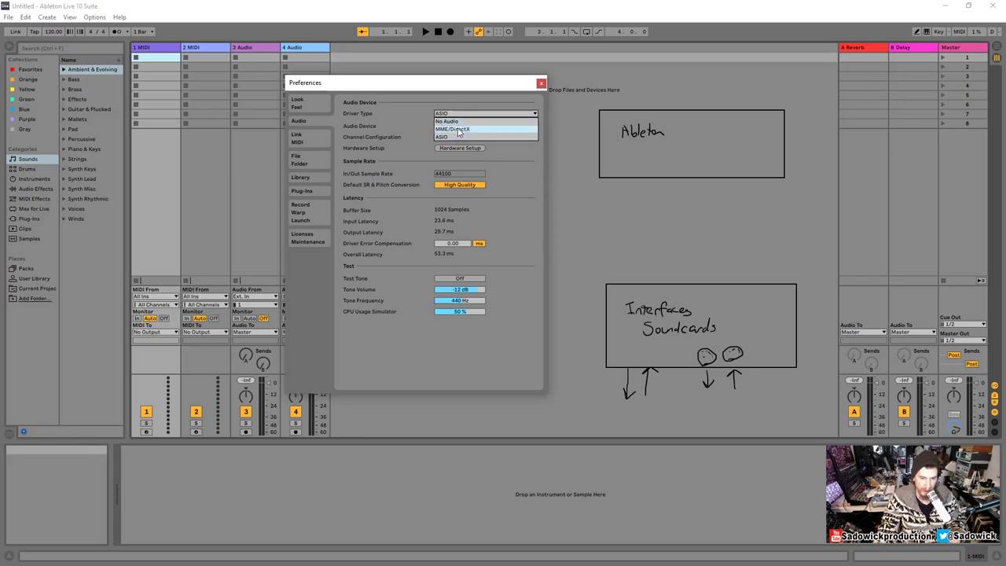
{"action": "left_click", "coordinate": [459, 131]}
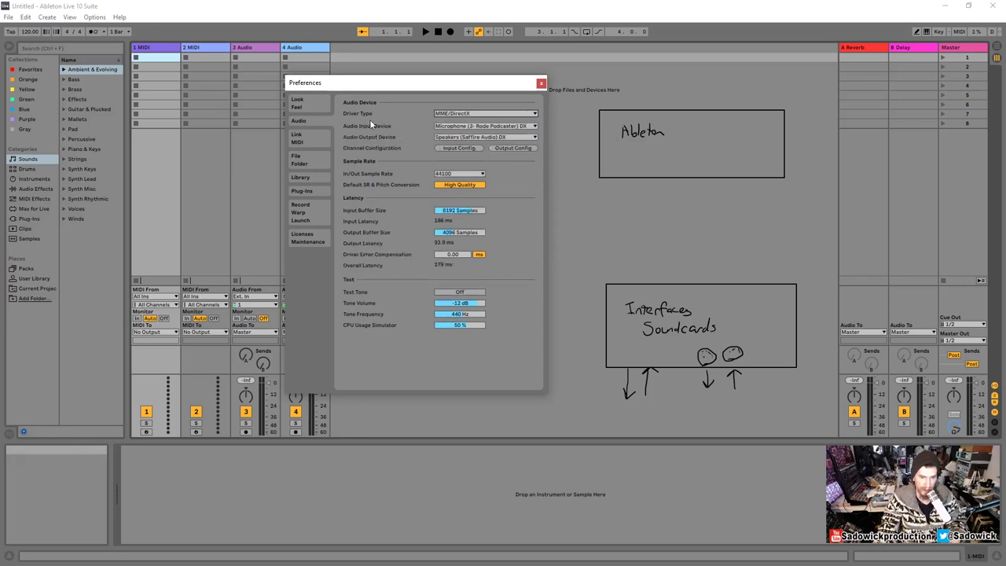
- Review the available audio input and output devices for MME/DirectX, keeping Speakers (Saffire Audio) DX as the output
{"action": "left_click", "coordinate": [461, 127]}
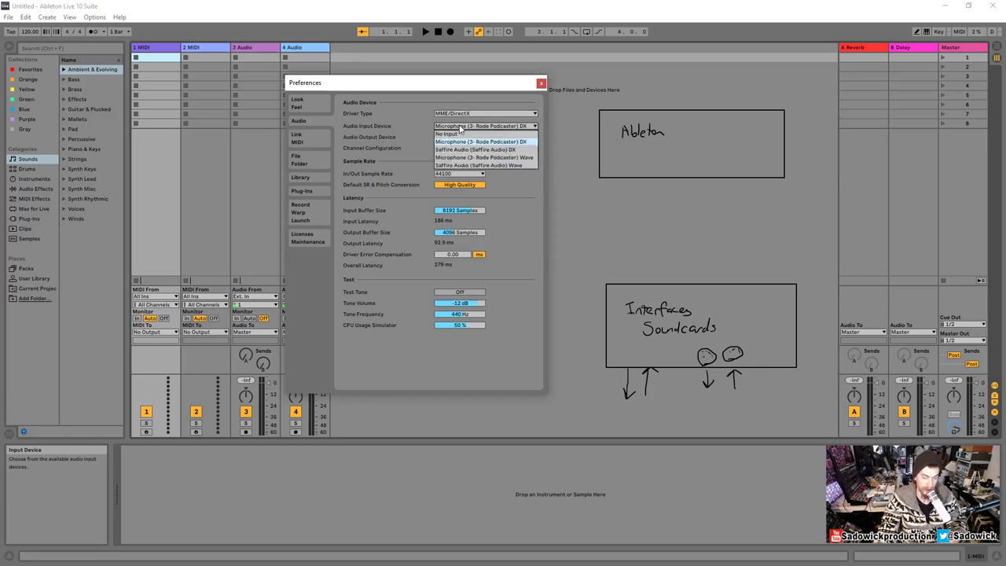
{"action": "left_click", "coordinate": [416, 126]}
{"action": "left_click", "coordinate": [461, 138]}
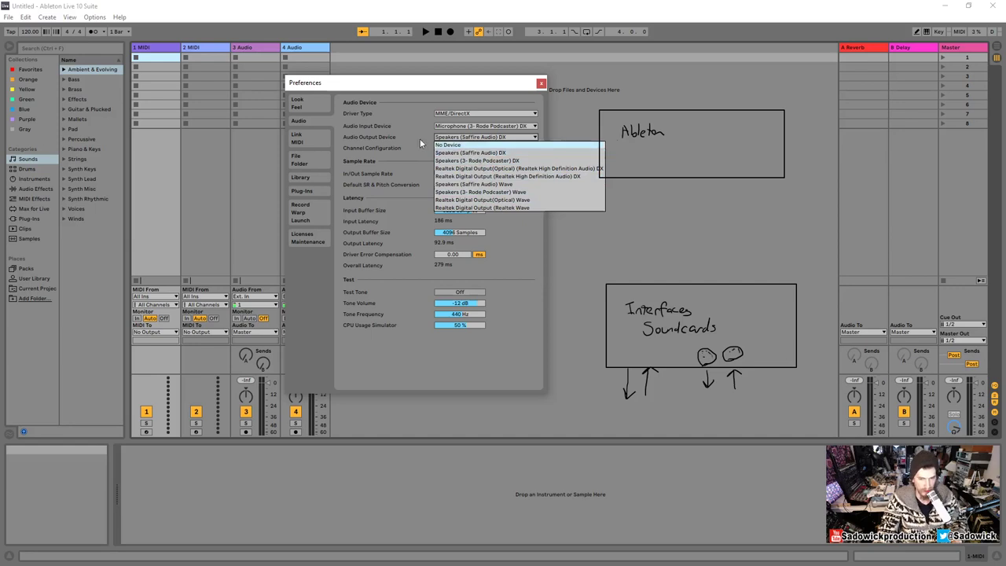
{"action": "left_click", "coordinate": [475, 154]}
- Set the driver type to ASIO and check the available audio devices, keeping ASIO Saffire
{"action": "left_click", "coordinate": [480, 113]}
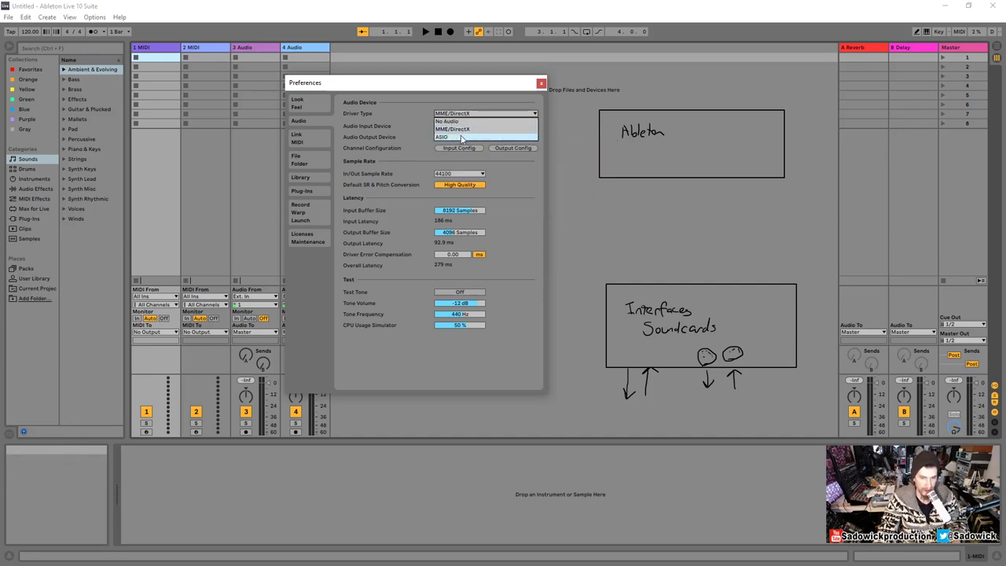
{"action": "left_click", "coordinate": [462, 139]}
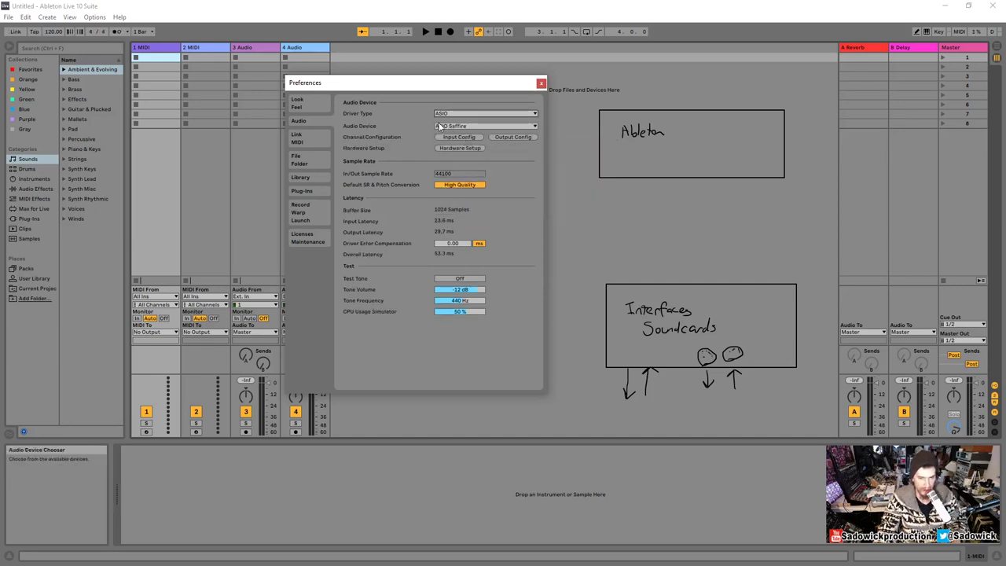
{"action": "left_click", "coordinate": [452, 126]}
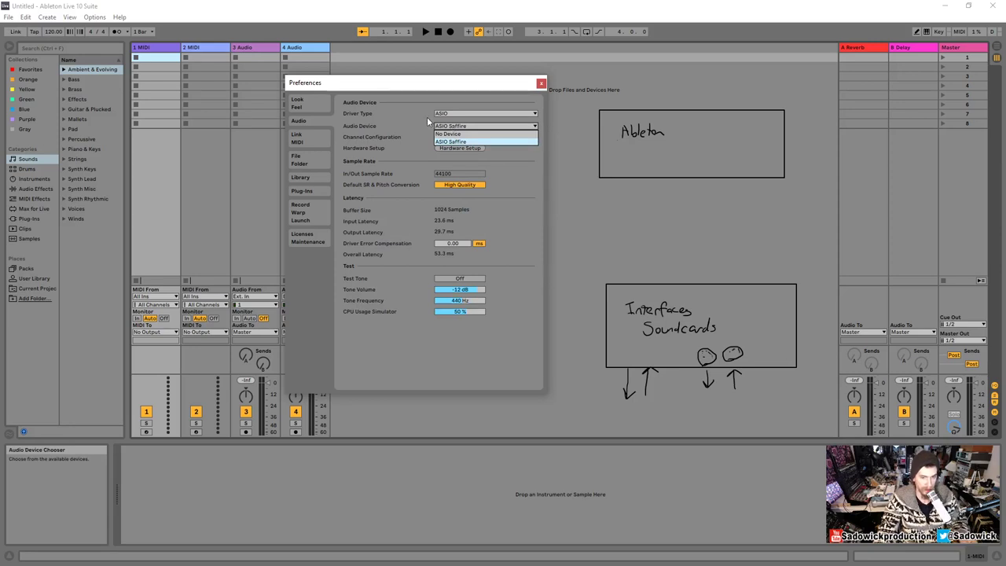
{"action": "left_click", "coordinate": [420, 116]}
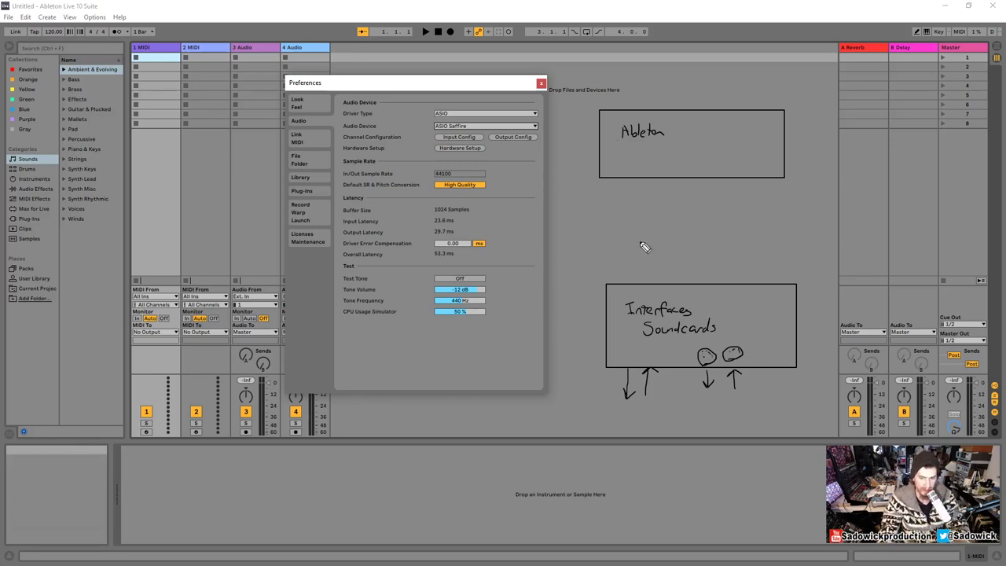
- Draw one downward and one upward arrow between the two boxes and add "/Cubase/FL" after "Ableton" in the upper box
{"action": "mouse_move", "coordinate": [657, 187]}
{"action": "left_mouse_down"}
{"action": "mouse_move", "coordinate": [651, 272]}
{"action": "mouse_move", "coordinate": [709, 254]}
{"action": "mouse_move", "coordinate": [714, 191]}
{"action": "mouse_move", "coordinate": [702, 194]}
{"action": "mouse_move", "coordinate": [730, 197]}
{"action": "left_mouse_up"}
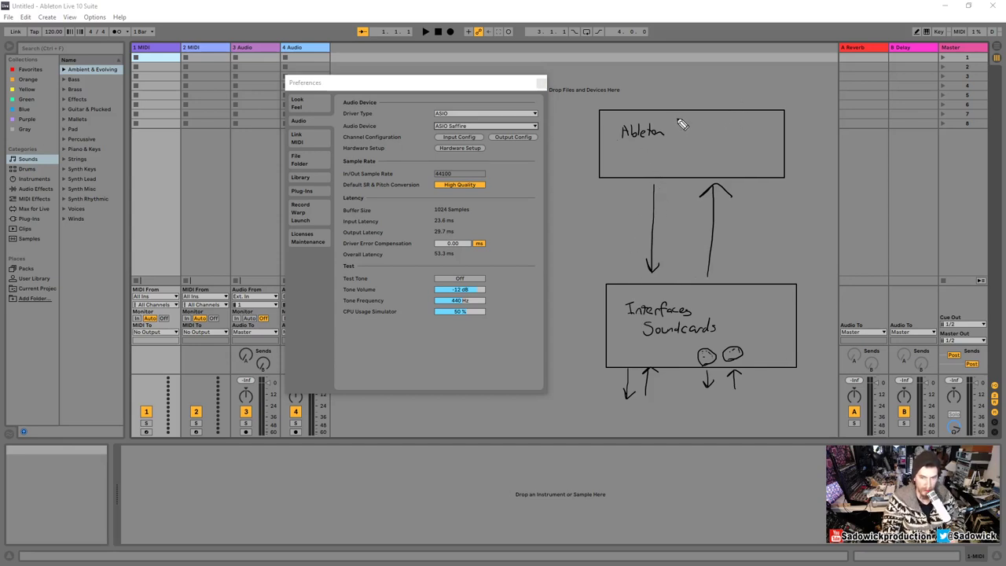
{"action": "mouse_move", "coordinate": [679, 123]}
{"action": "left_mouse_down"}
{"action": "mouse_move", "coordinate": [670, 140]}
{"action": "mouse_move", "coordinate": [737, 126]}
{"action": "mouse_move", "coordinate": [728, 141]}
{"action": "mouse_move", "coordinate": [755, 125]}
{"action": "mouse_move", "coordinate": [759, 133]}
{"action": "left_mouse_up"}
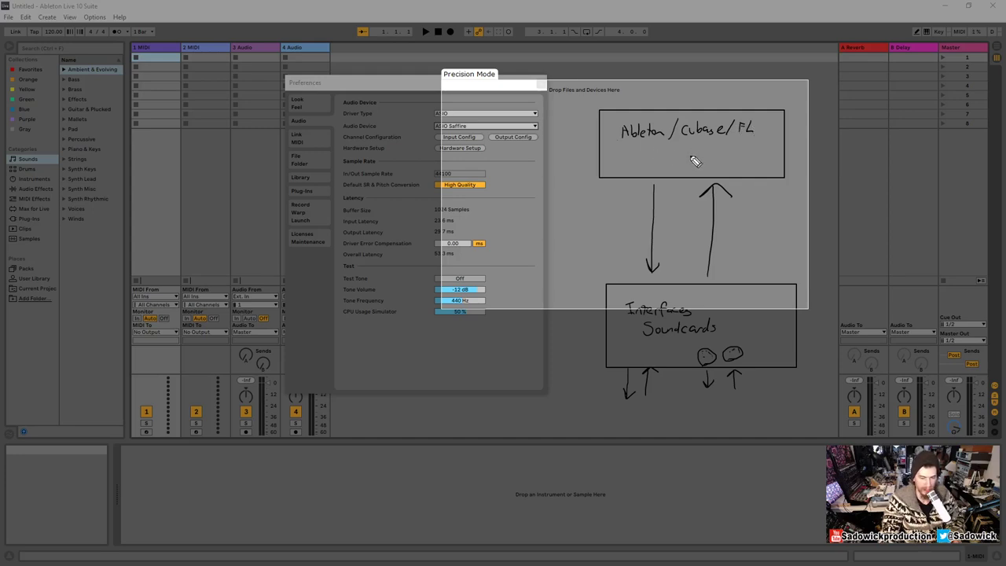
{"action": "key", "text": "Escape"}
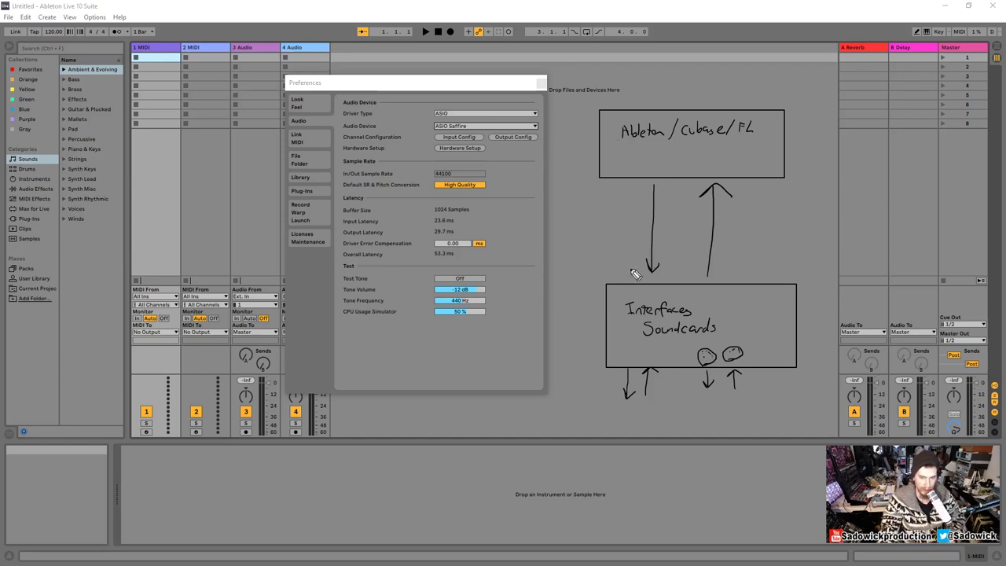
- Mark an X between the two long arrows, write sample rates including "192K" and "44.1K" in the lower box, and clear all ink
{"action": "mouse_move", "coordinate": [672, 217]}
{"action": "left_mouse_down"}
{"action": "mouse_move", "coordinate": [687, 232]}
{"action": "mouse_move", "coordinate": [671, 233]}
{"action": "left_mouse_up"}
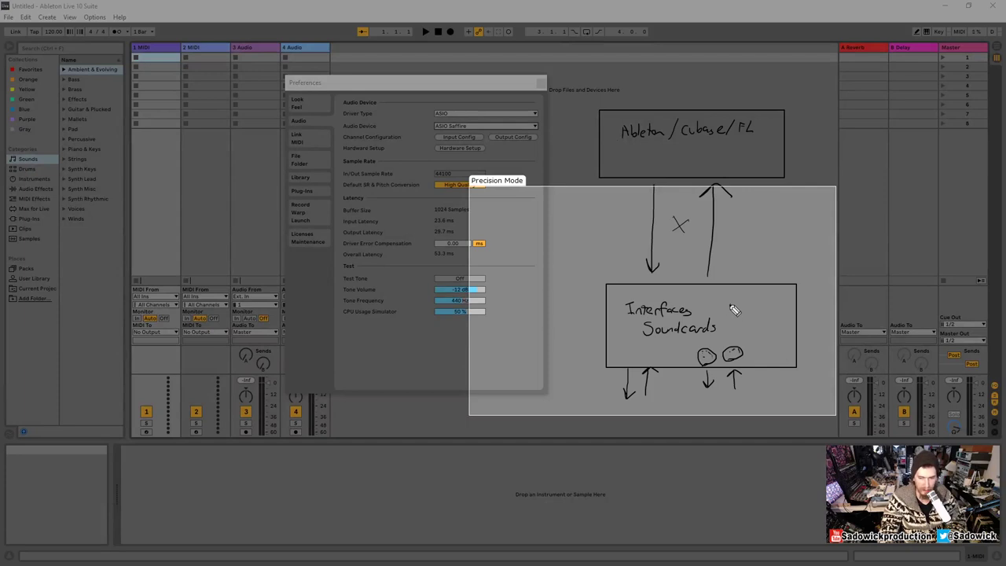
{"action": "mouse_move", "coordinate": [728, 305]}
{"action": "left_mouse_down"}
{"action": "mouse_move", "coordinate": [730, 319]}
{"action": "mouse_move", "coordinate": [751, 319]}
{"action": "left_mouse_up"}
{"action": "left_click_drag", "start_coordinate": [759, 307], "coordinate": [760, 319]}
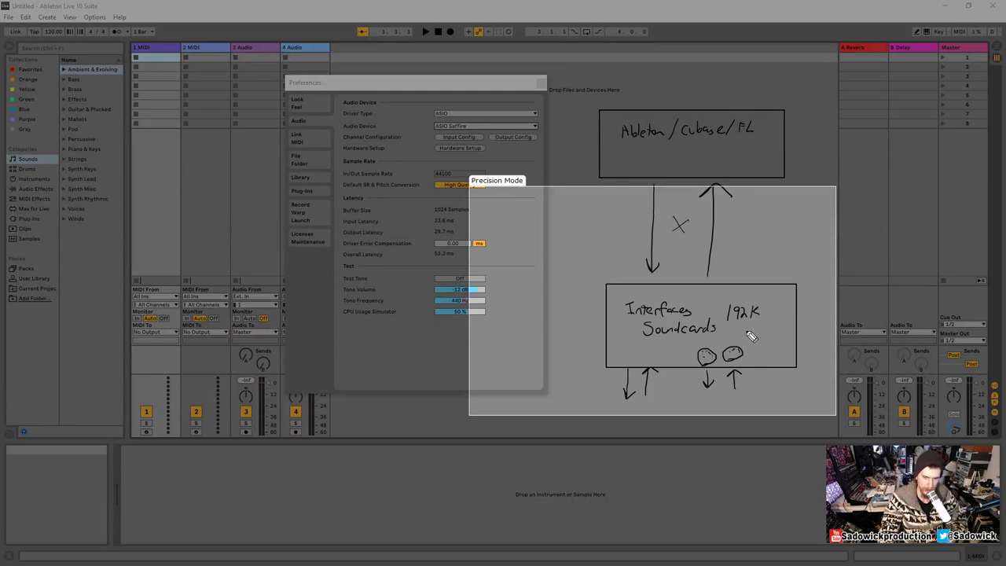
{"action": "left_click_drag", "start_coordinate": [749, 322], "coordinate": [776, 333]}
{"action": "left_click", "coordinate": [767, 332]}
{"action": "left_click_drag", "start_coordinate": [781, 324], "coordinate": [782, 333]}
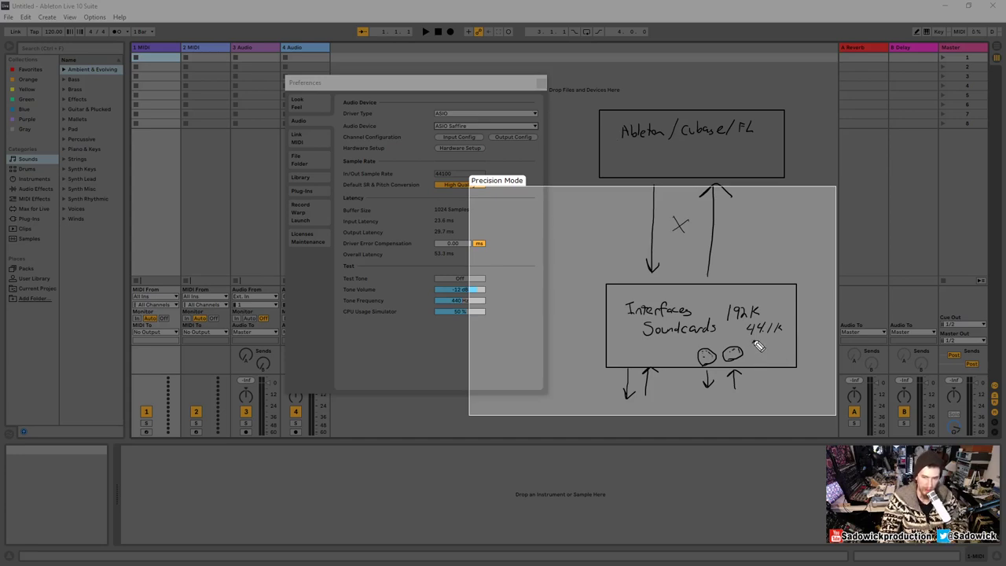
{"action": "mouse_move", "coordinate": [753, 340]}
{"action": "left_mouse_down"}
{"action": "mouse_move", "coordinate": [757, 351]}
{"action": "mouse_move", "coordinate": [780, 351]}
{"action": "left_mouse_up"}
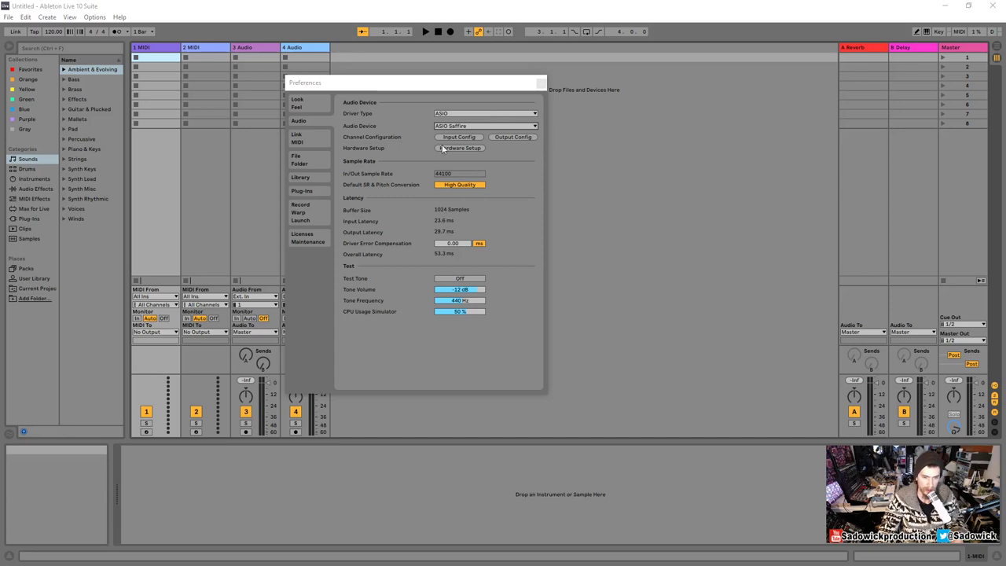
- Set the audio driver type back to MME/DirectX
{"action": "left_click", "coordinate": [484, 114]}
{"action": "left_click", "coordinate": [481, 129]}
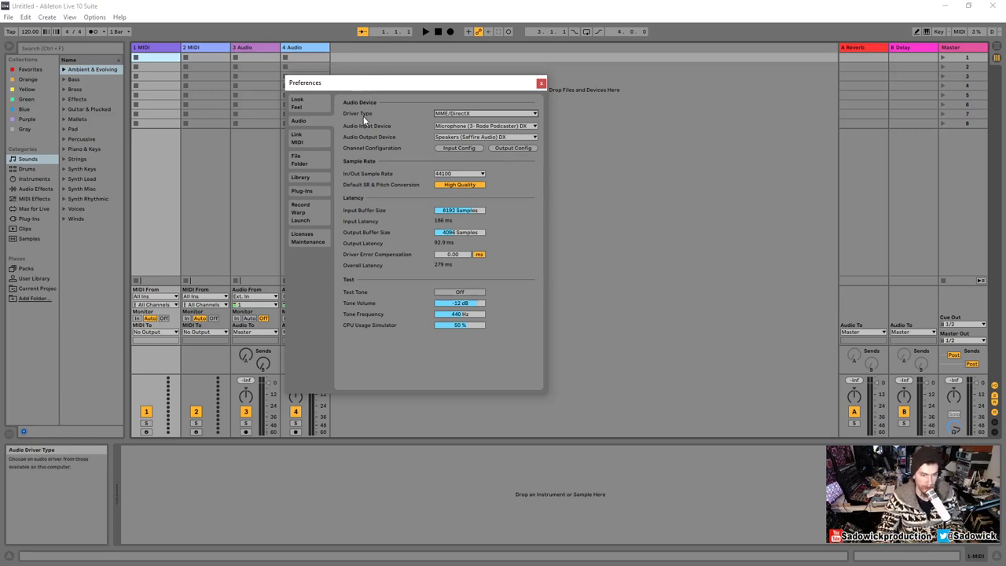
- In the Look/Feel preferences, try the display zoom at 200 % and 86 %, and return it to 100 %
{"action": "left_click", "coordinate": [306, 102]}
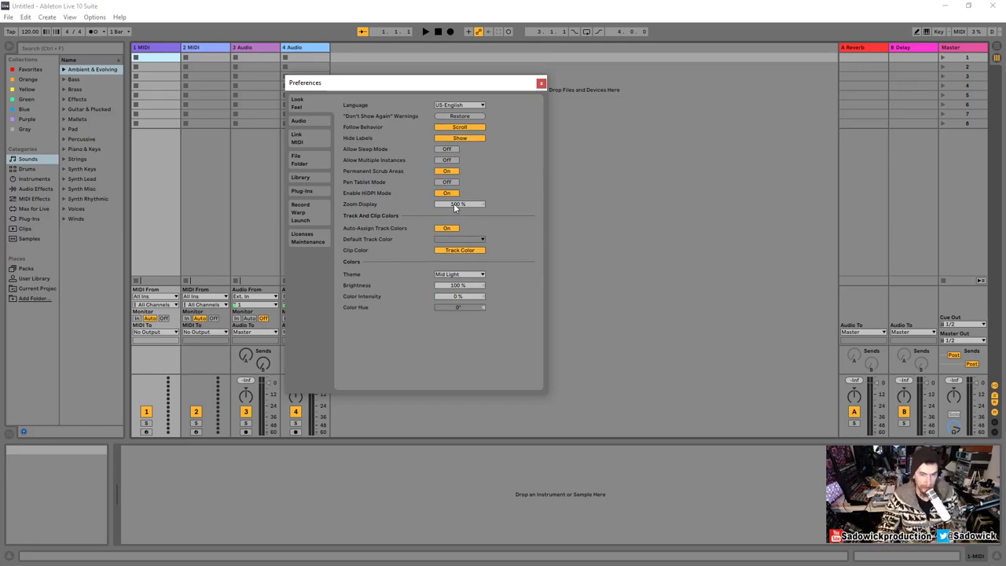
{"action": "left_click_drag", "start_coordinate": [454, 206], "coordinate": [454, 125]}
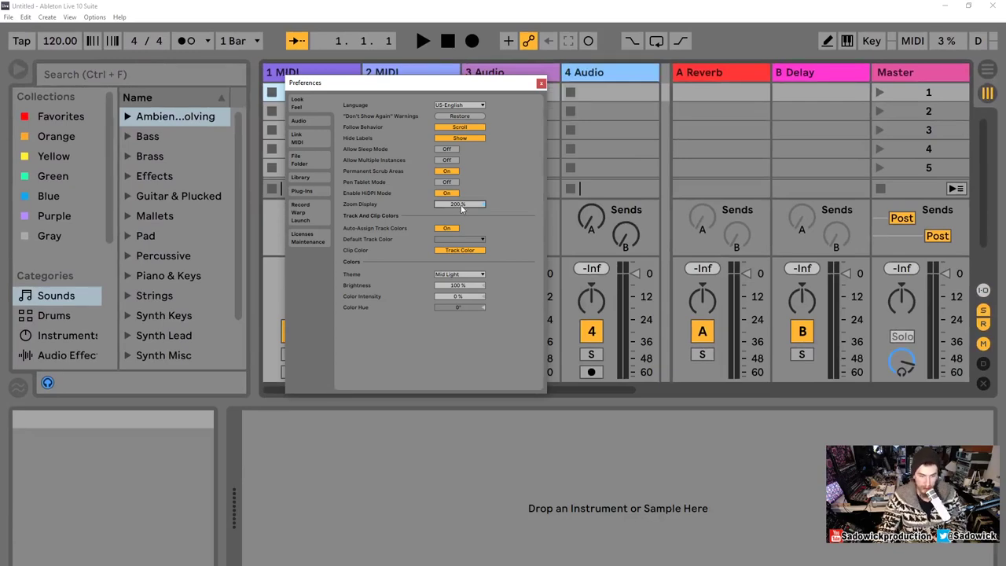
{"action": "left_click_drag", "start_coordinate": [461, 206], "coordinate": [461, 302]}
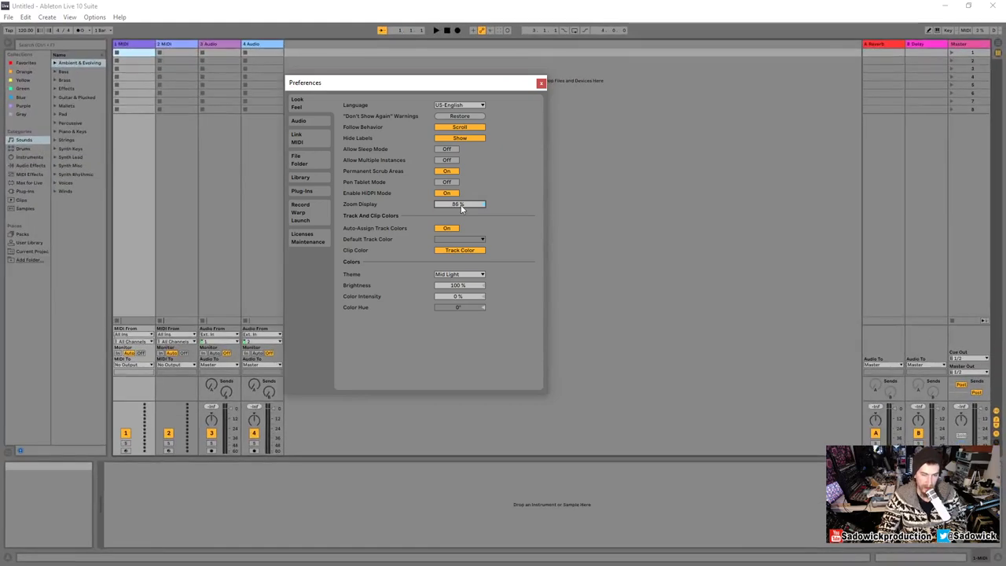
{"action": "left_click_drag", "start_coordinate": [461, 207], "coordinate": [461, 198]}
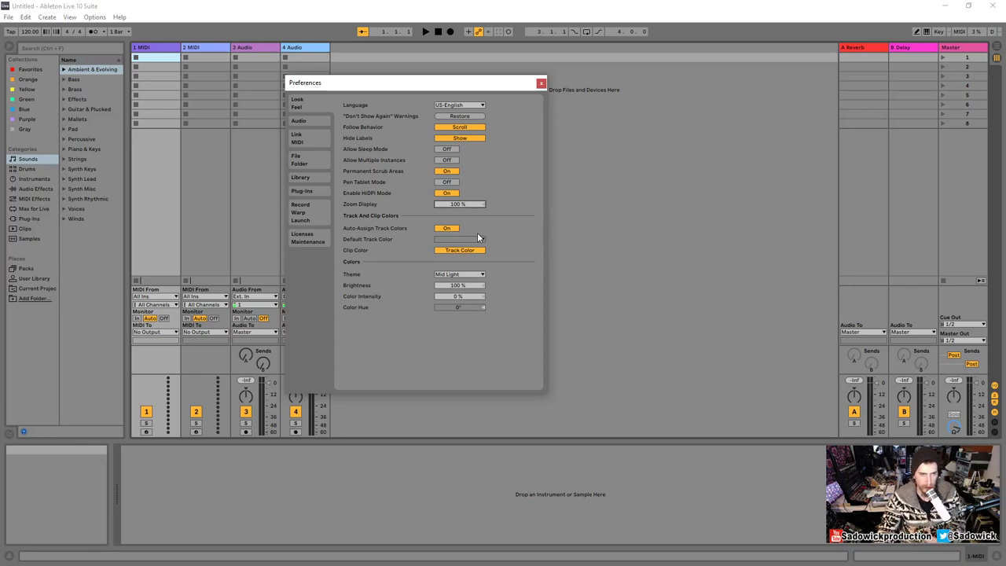
- Look at the theme choices, lower the interface brightness as a test, and restore it to 100 %
{"action": "left_click", "coordinate": [472, 275]}
{"action": "left_click", "coordinate": [472, 275]}
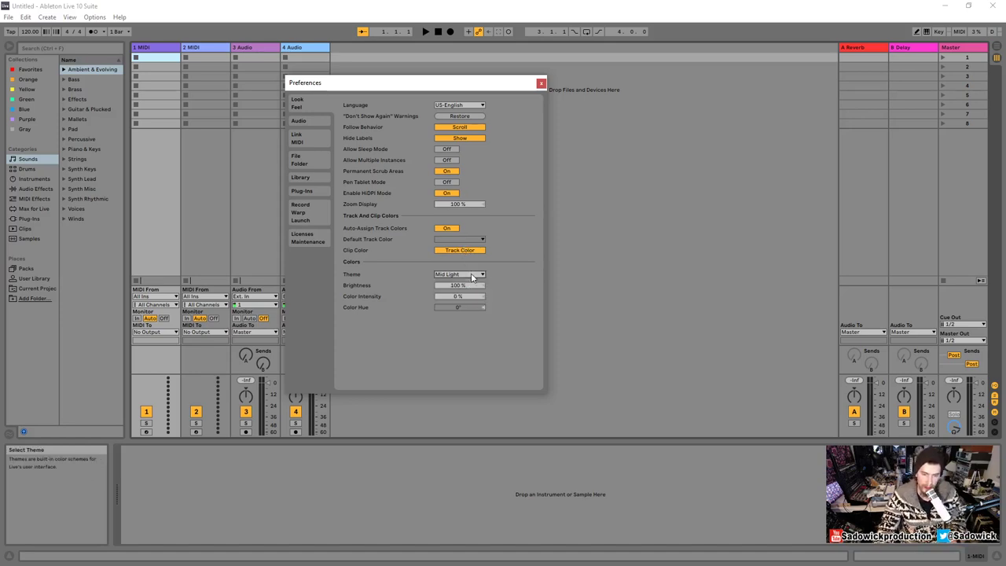
{"action": "left_click_drag", "start_coordinate": [457, 285], "coordinate": [457, 321]}
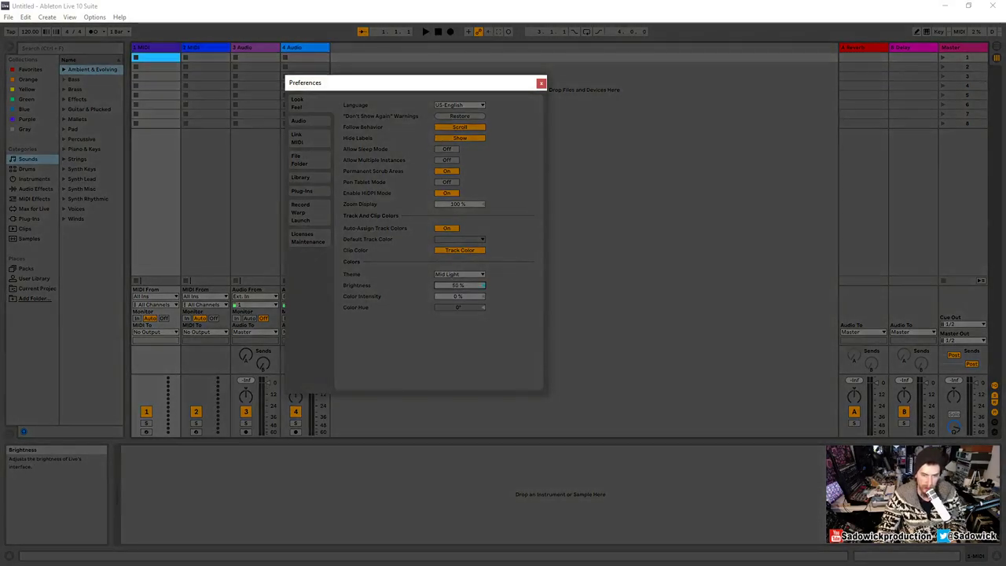
{"action": "left_click_drag", "start_coordinate": [461, 284], "coordinate": [460, 244]}
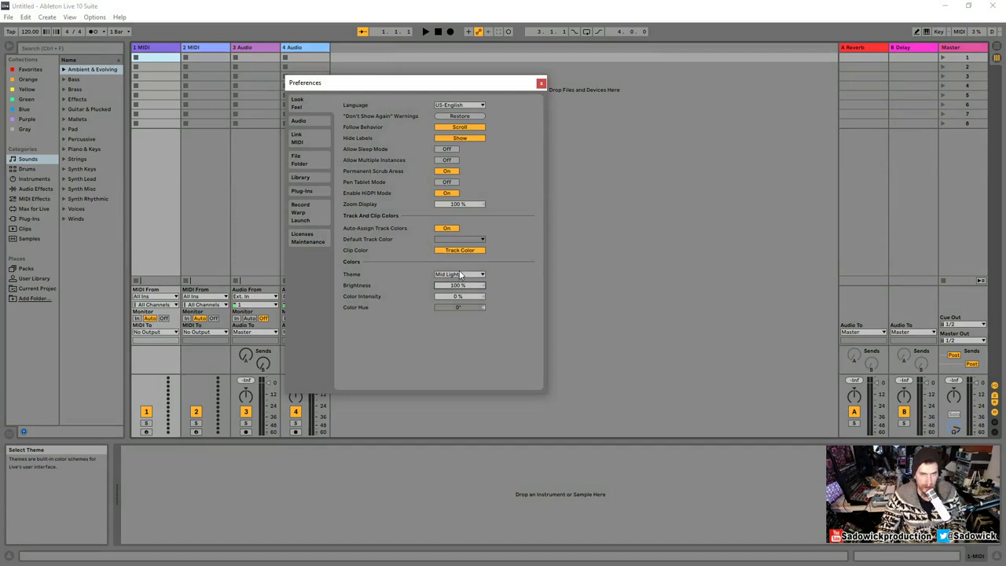
- Try the Light theme with brightness at 50 % and the Dark theme, and return to Mid Light with 100 % brightness
{"action": "left_click", "coordinate": [462, 275]}
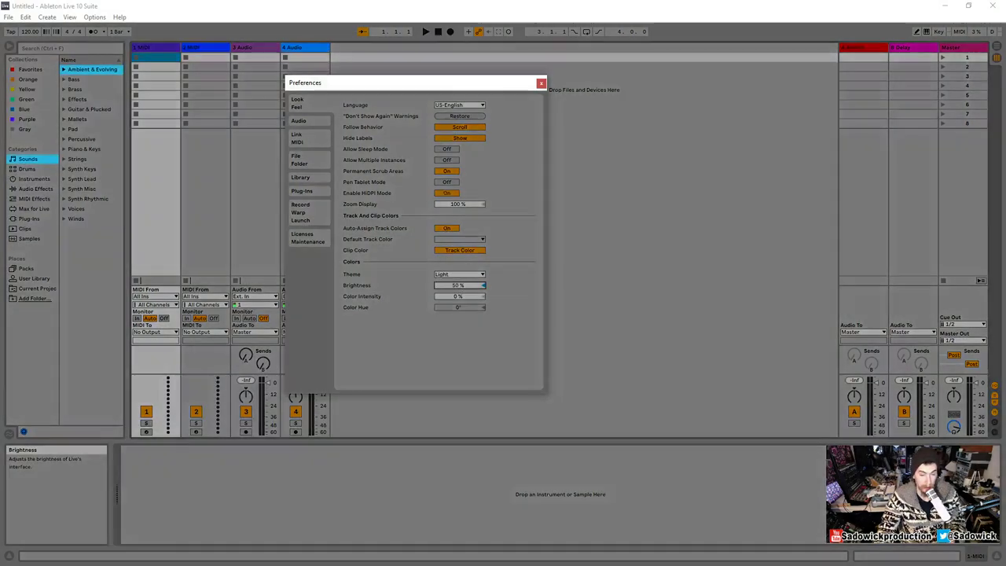
{"action": "left_click_drag", "start_coordinate": [460, 286], "coordinate": [458, 274]}
{"action": "left_click", "coordinate": [458, 274]}
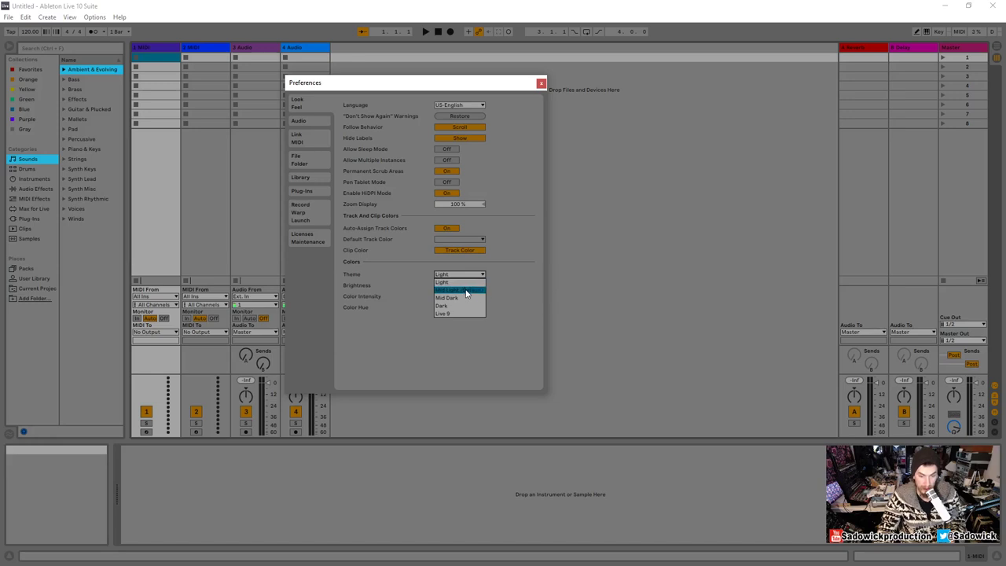
{"action": "left_click", "coordinate": [460, 305]}
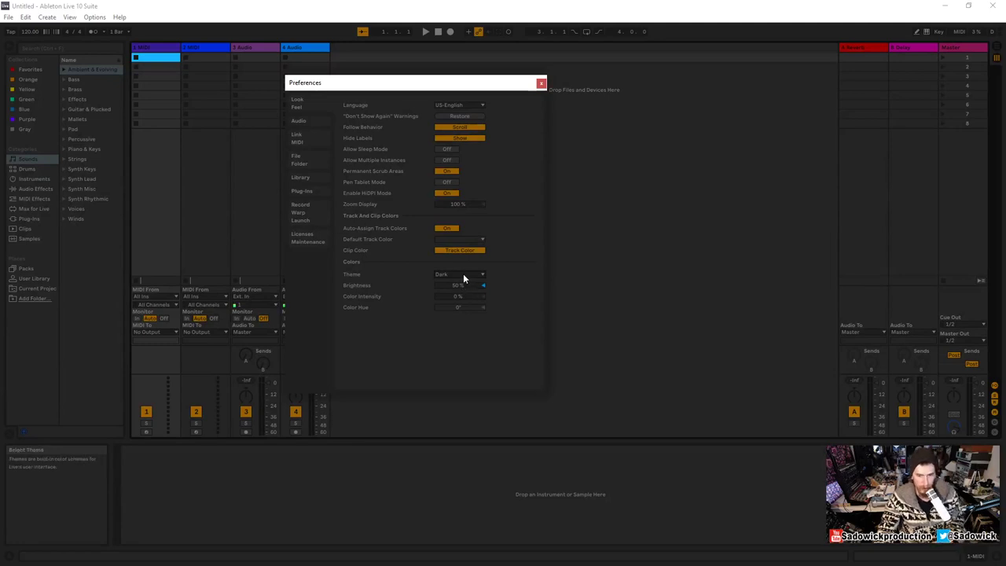
{"action": "left_click", "coordinate": [463, 274]}
{"action": "left_click", "coordinate": [462, 290]}
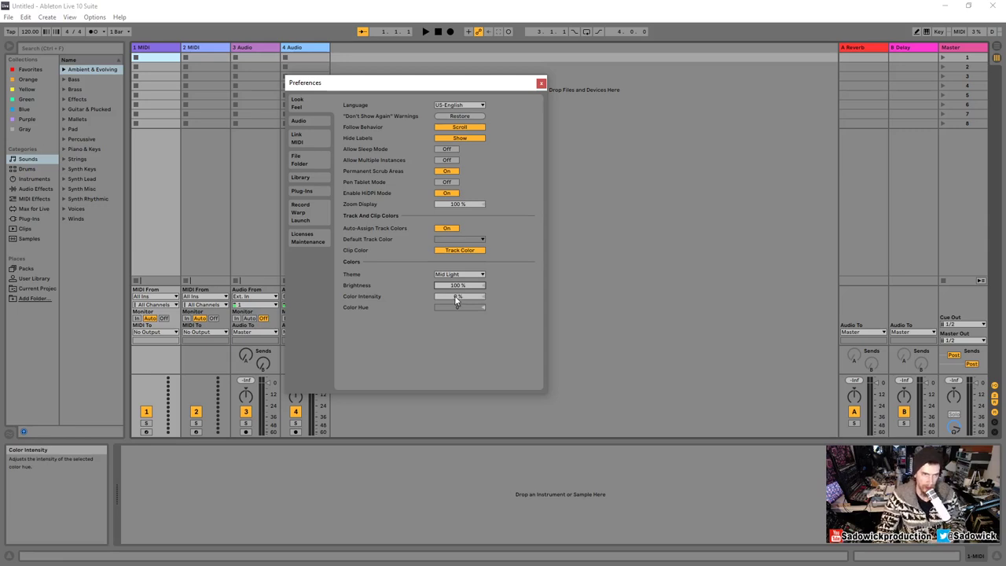
- Raise the color intensity to 100 %, try the color hue, and reset the intensity to 0 %
{"action": "left_click_drag", "start_coordinate": [456, 298], "coordinate": [456, 200]}
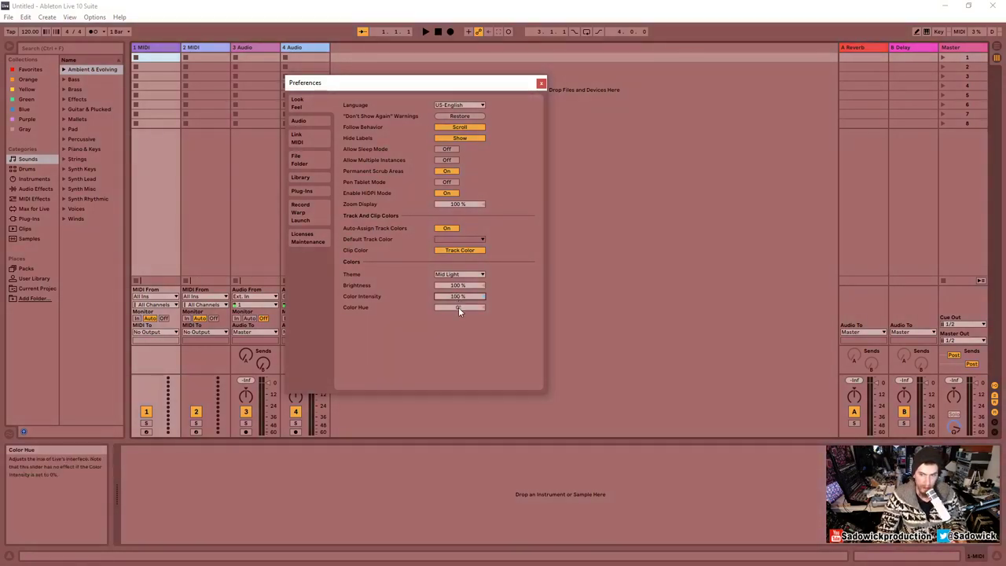
{"action": "mouse_move", "coordinate": [459, 307]}
{"action": "left_mouse_down"}
{"action": "mouse_move", "coordinate": [458, 259]}
{"action": "mouse_move", "coordinate": [458, 306]}
{"action": "left_mouse_up"}
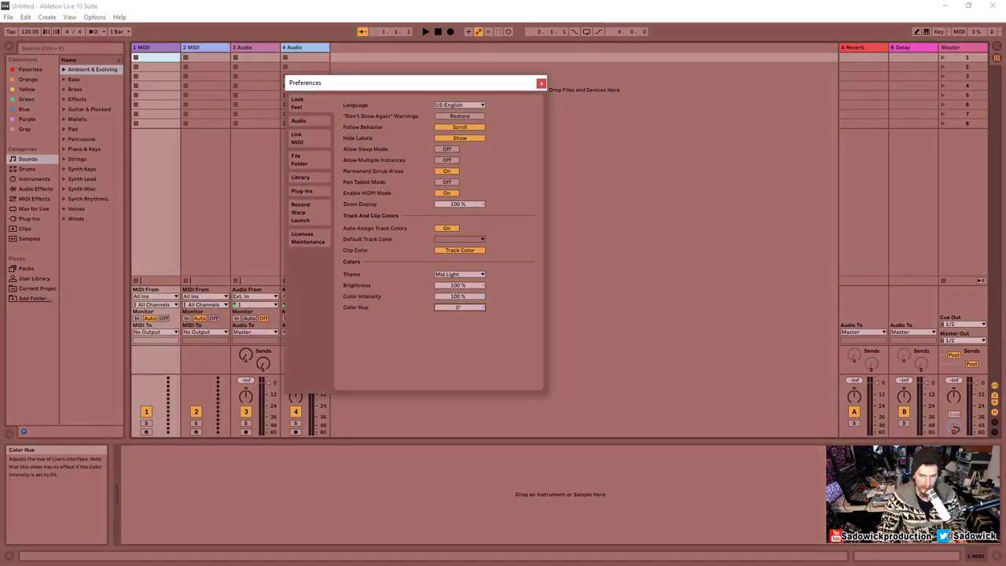
{"action": "double_click", "coordinate": [460, 297]}
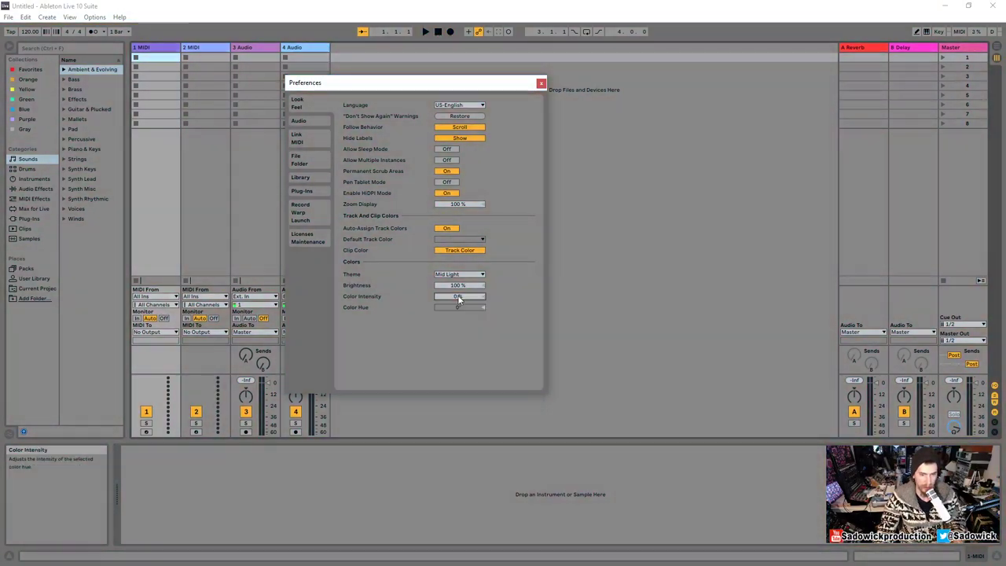